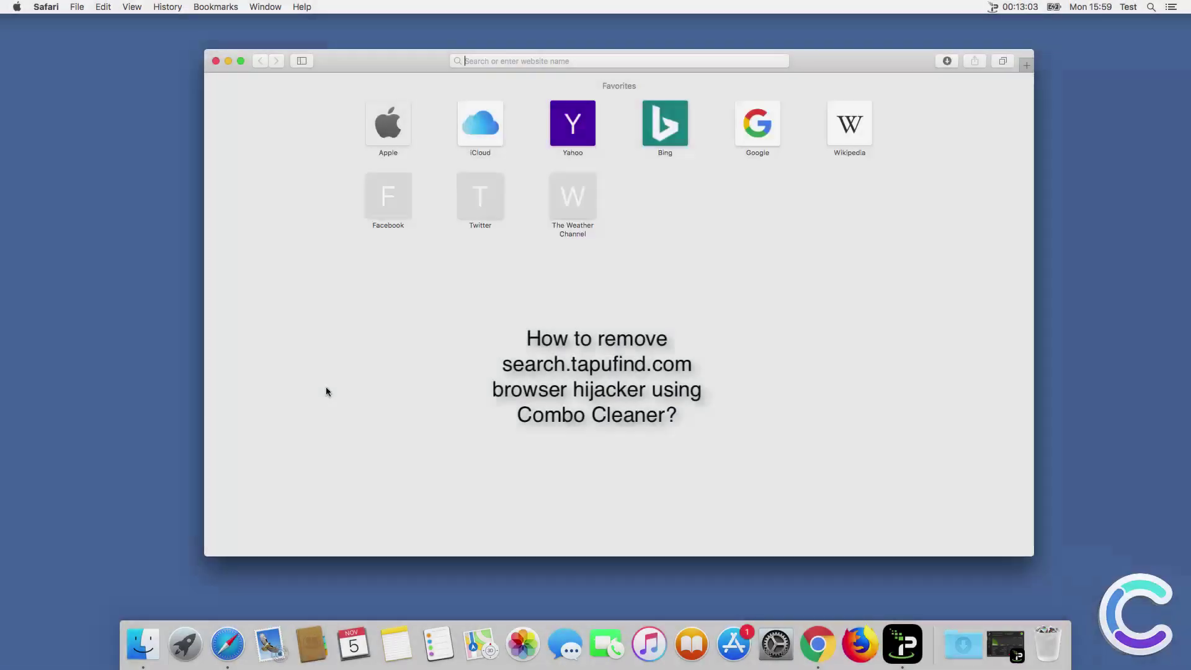
Step: Open new Safari tabs, which load the TapuFind search page, closing the extra Favorites tabs
left_click(387, 366)
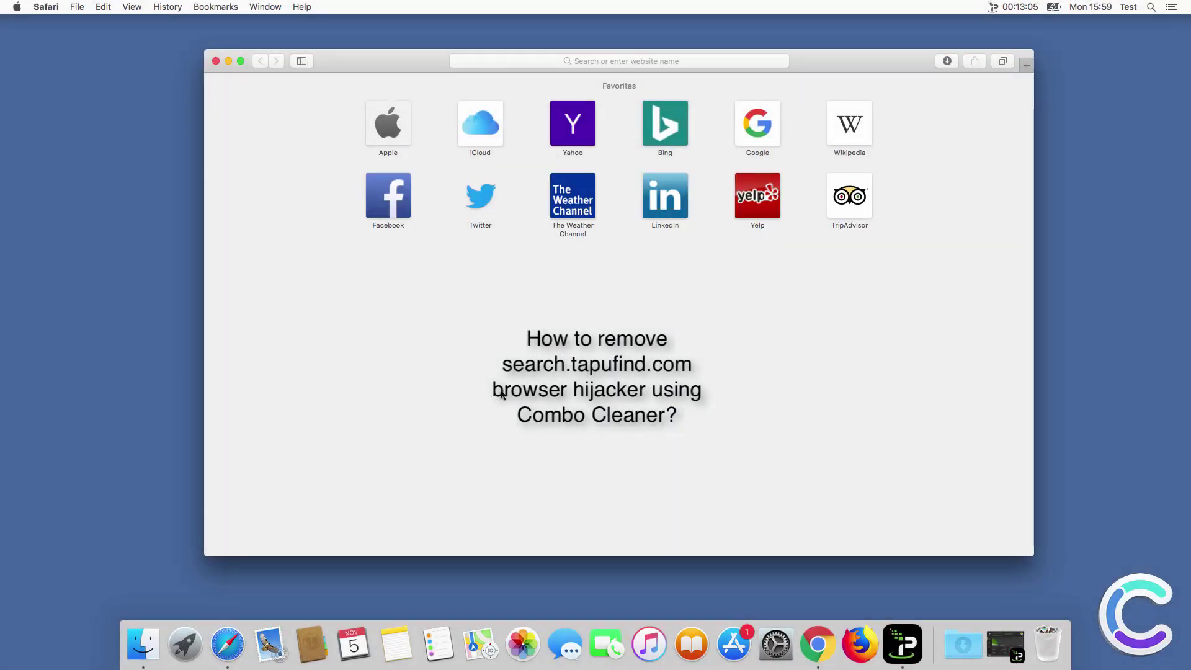
left_click(1026, 66)
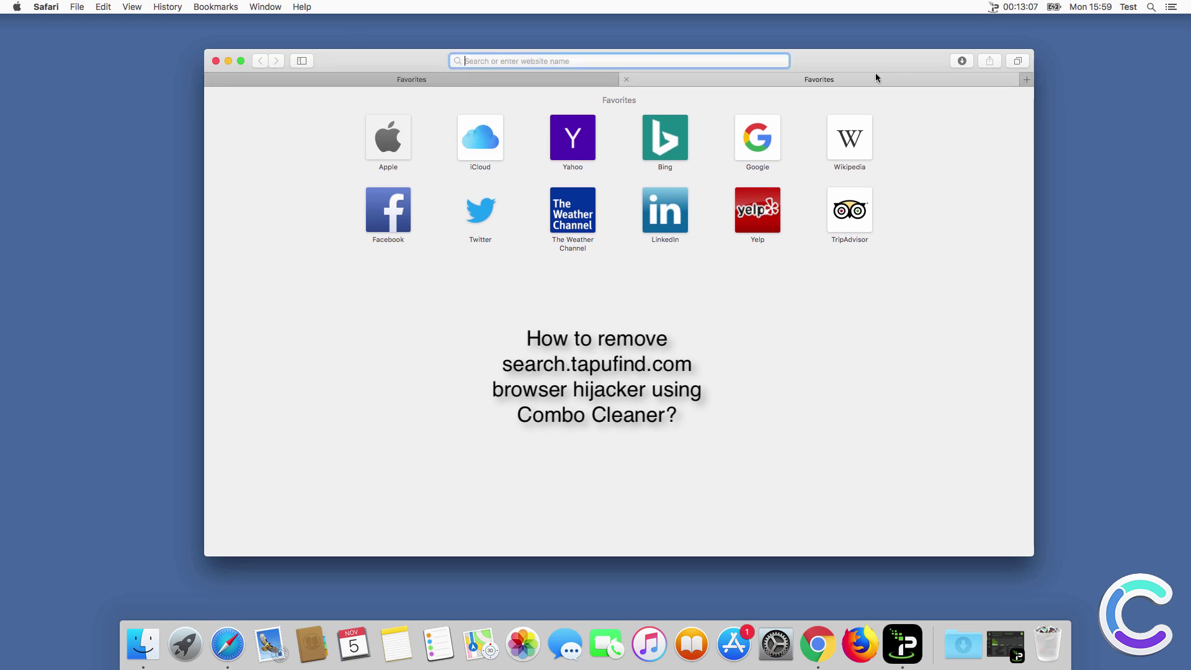
key("Return")
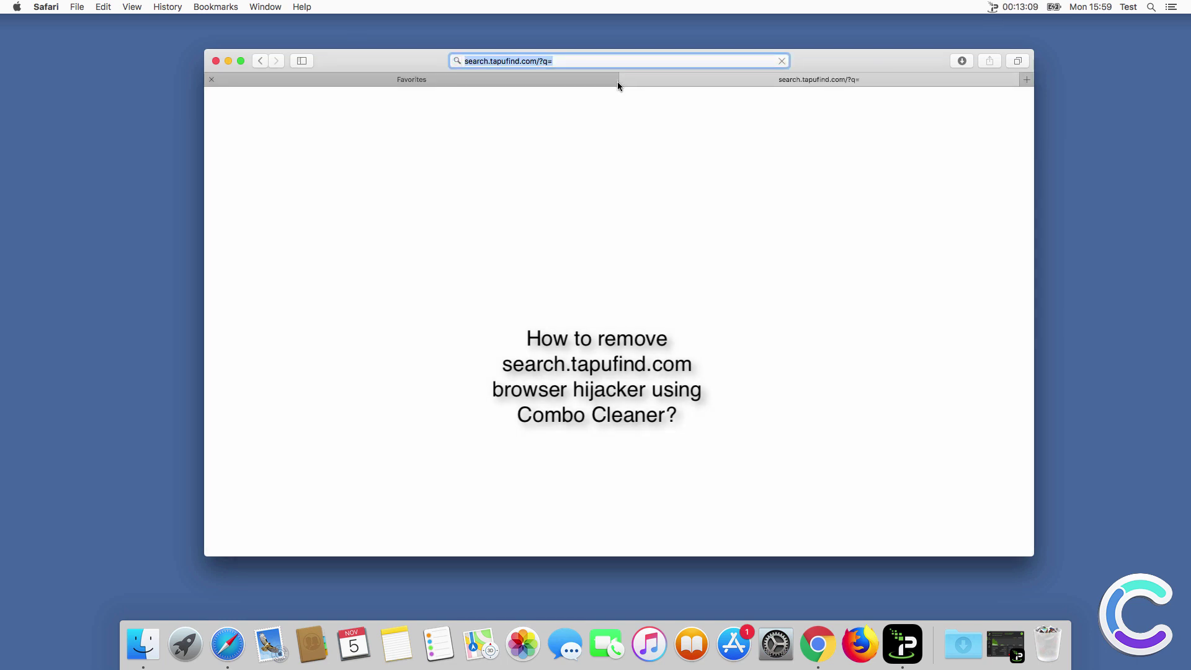
left_click(257, 78)
left_click(211, 78)
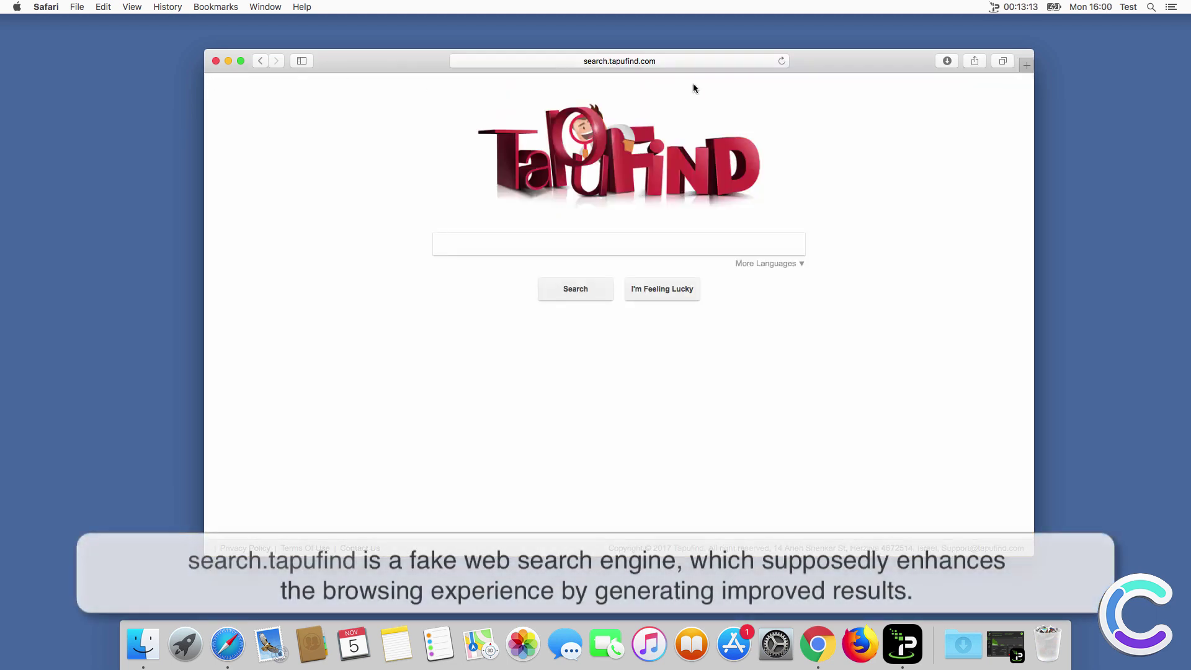
left_click(1026, 66)
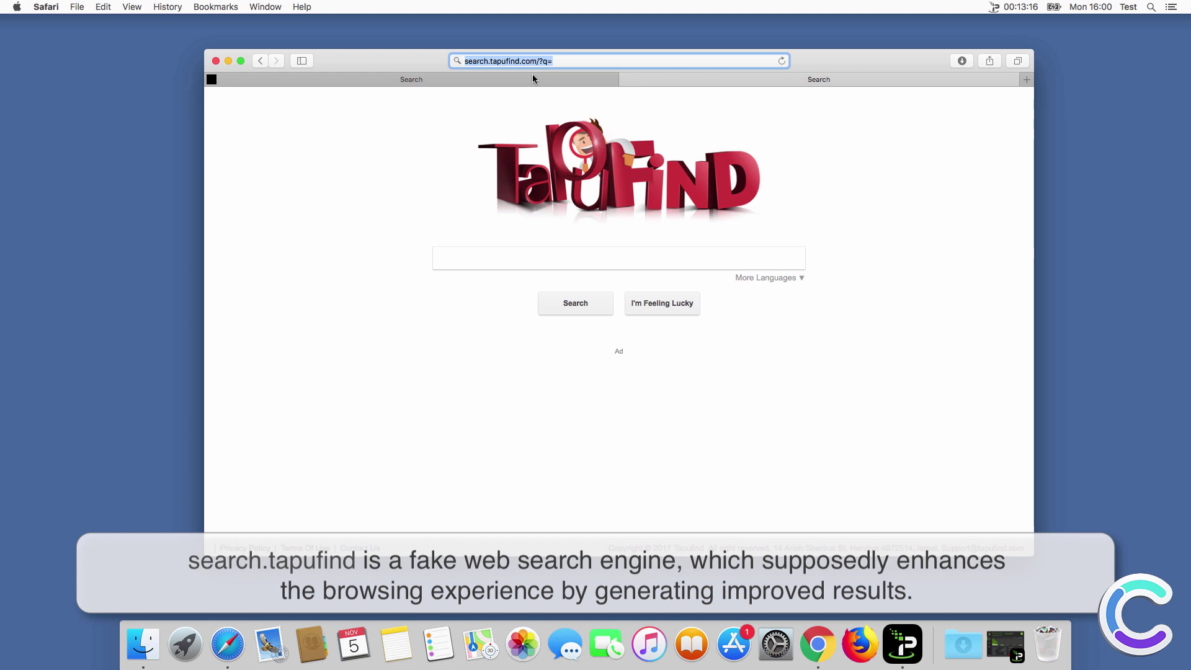
Step: Search 'search query' from the TapuFind page and from the address bar; both land on Yahoo
left_click(533, 76)
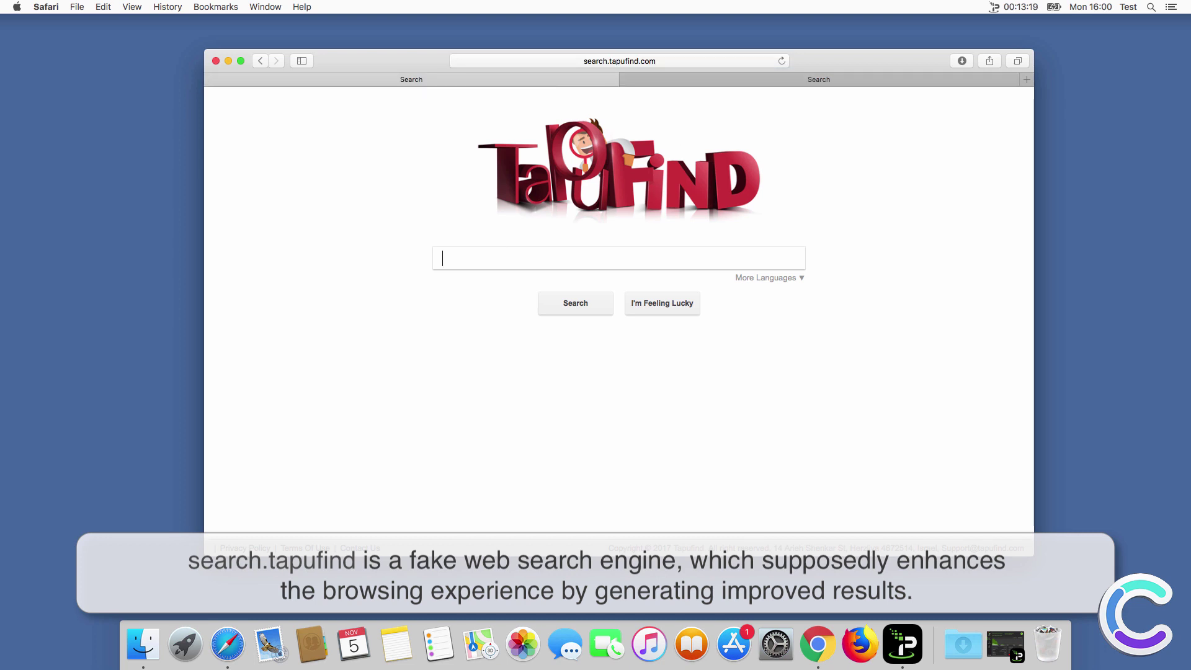
type("search query")
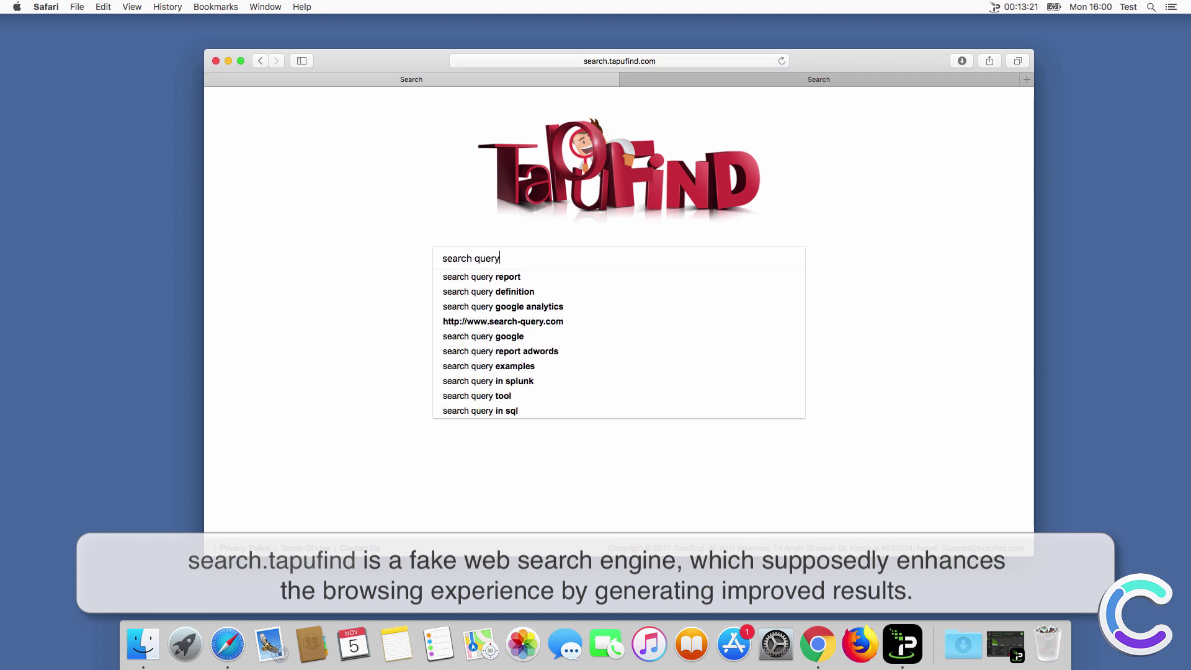
key("Return")
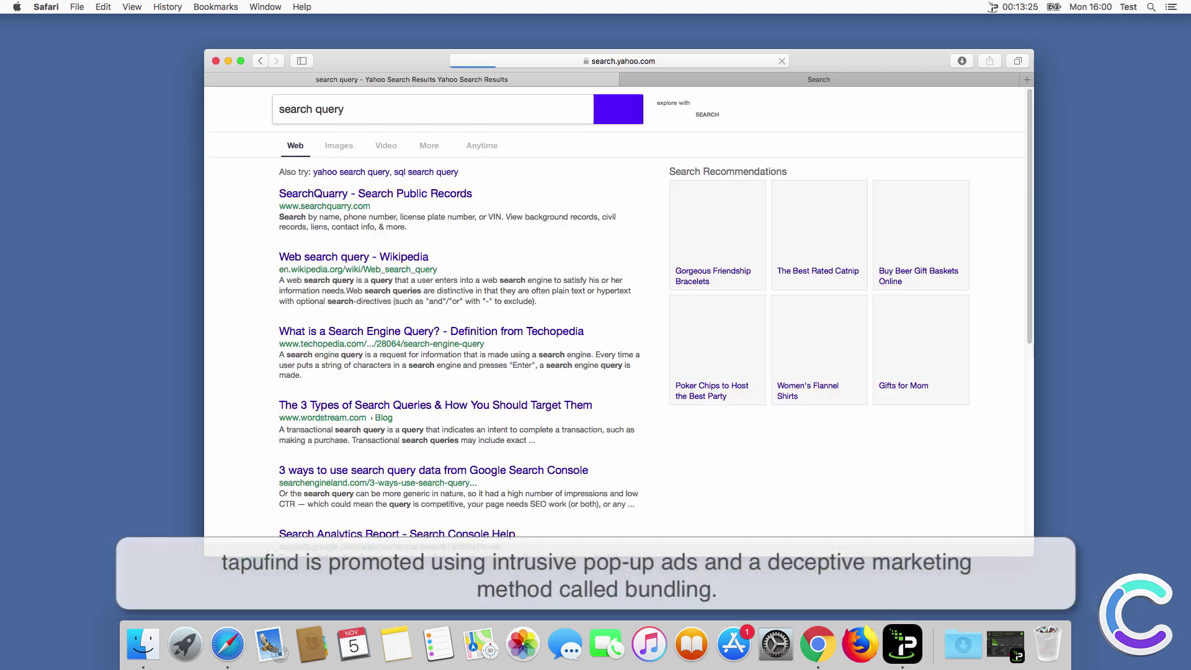
left_click(852, 79)
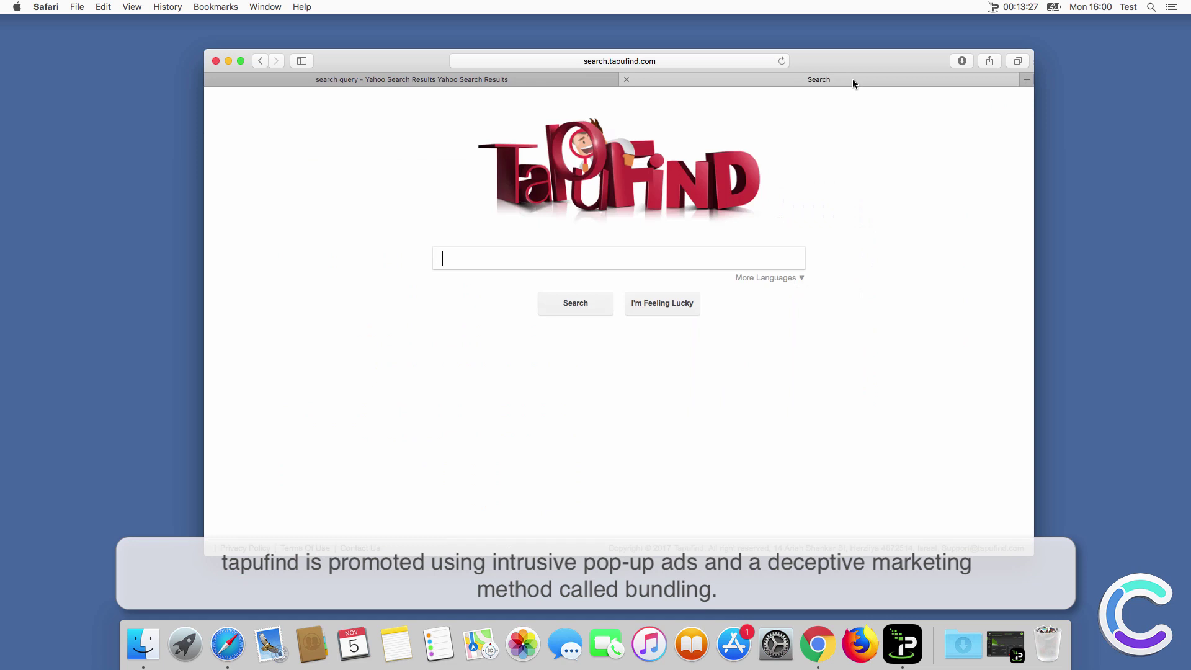
left_click(624, 61)
type("searc")
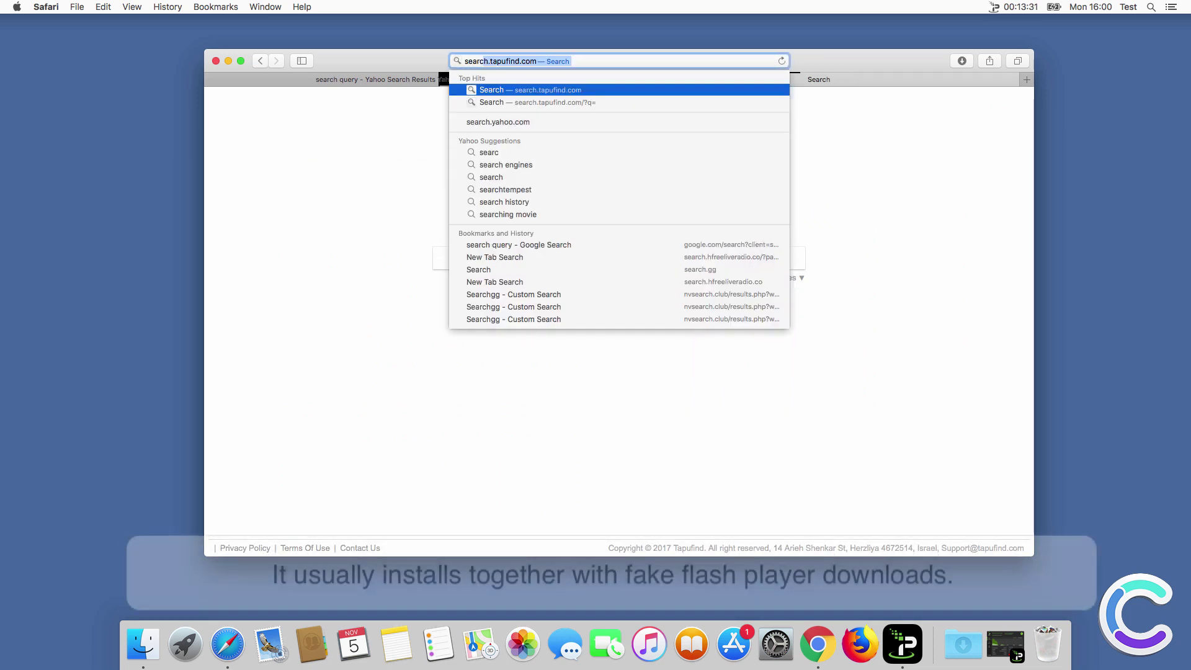
type("h query")
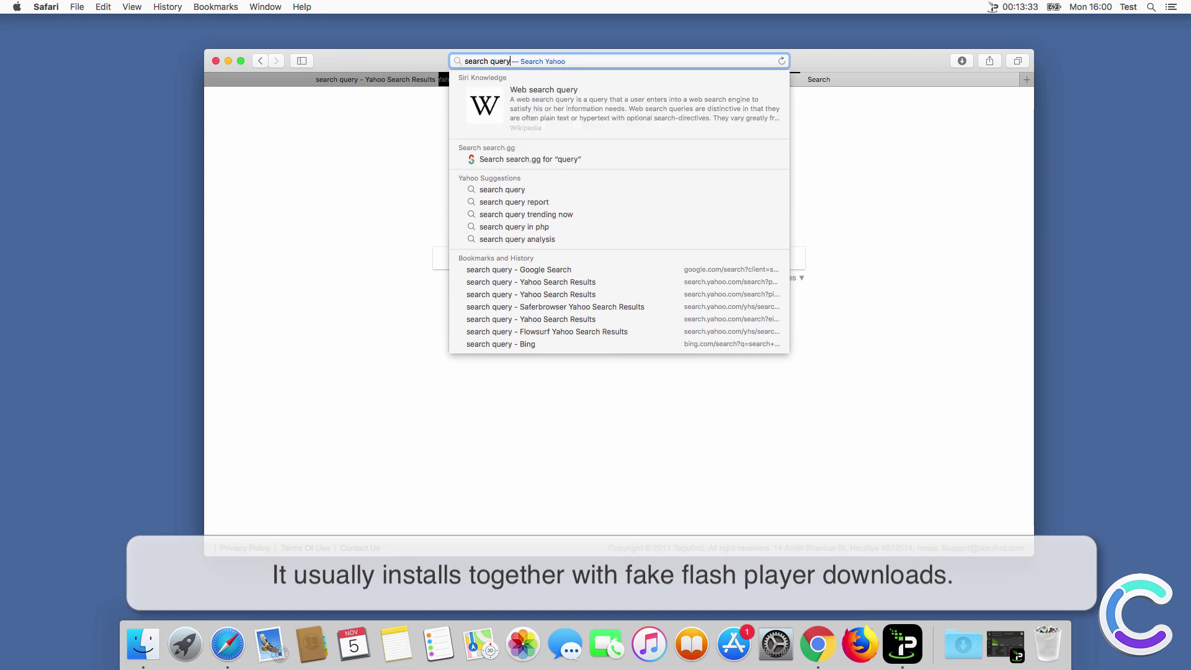
key("Return")
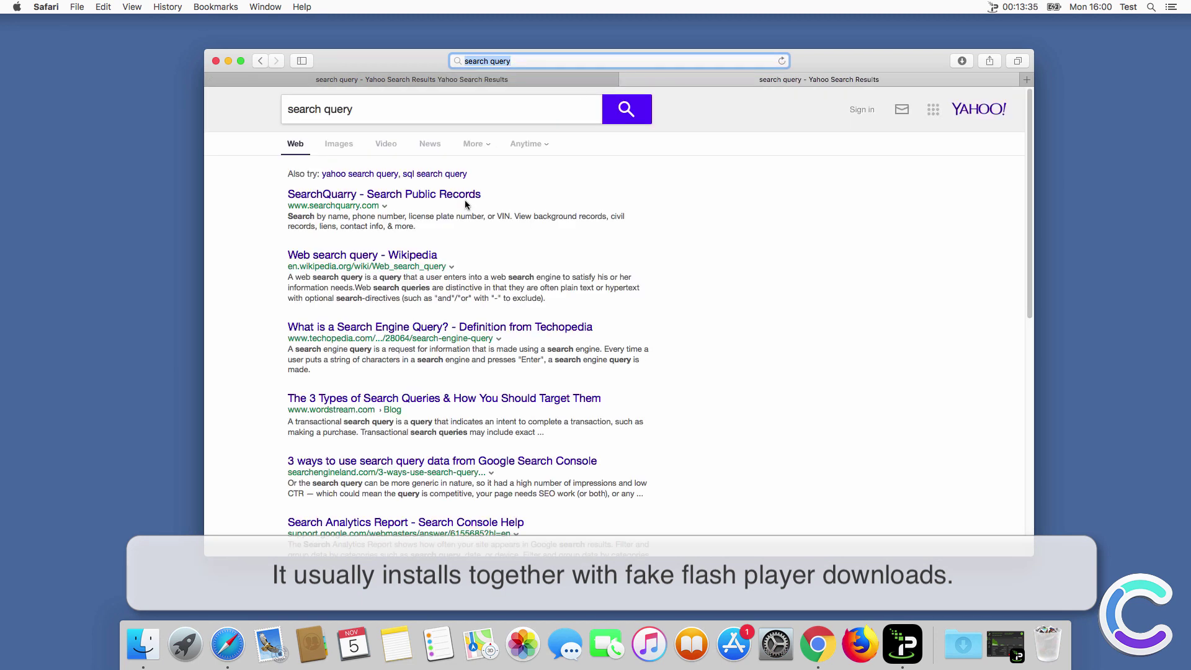
Step: Close Safari, search 'search query' from a new Chrome TapuFind tab, then close Chrome
left_click(215, 61)
left_click(575, 308)
left_click(816, 644)
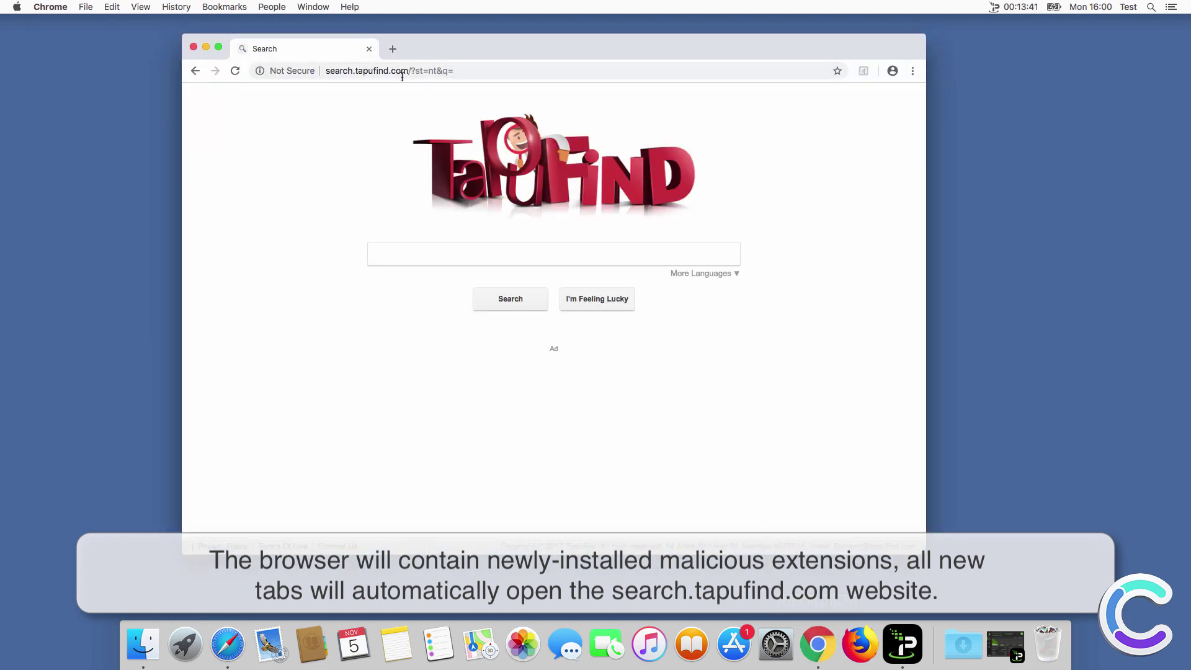
left_click(393, 48)
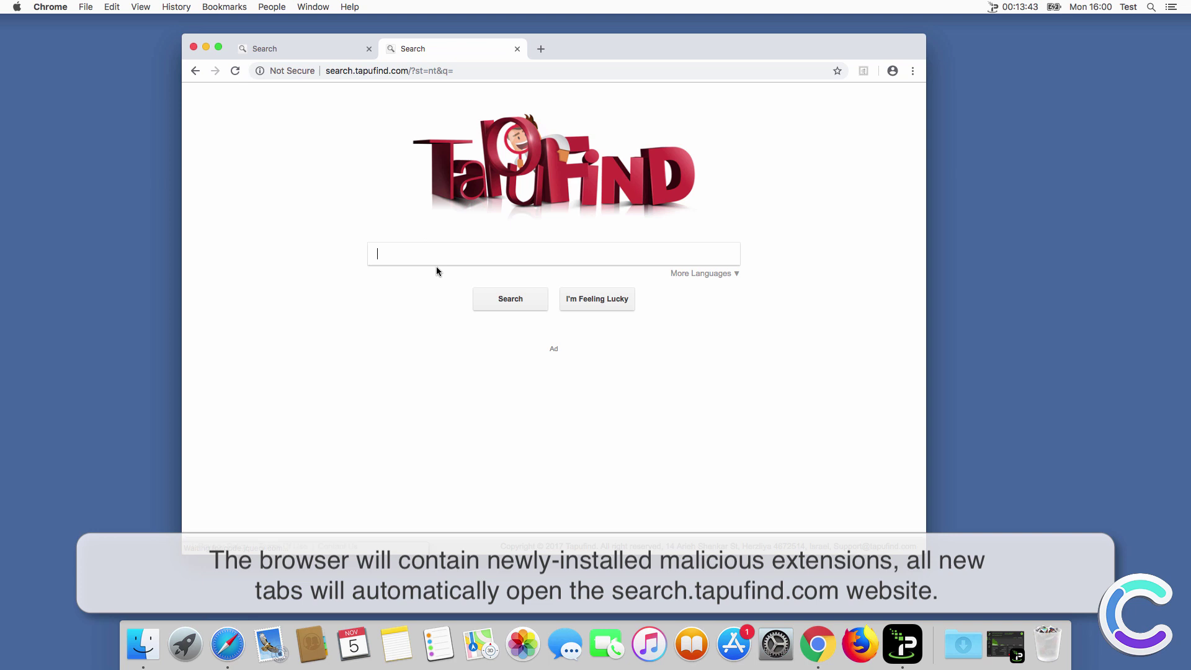
type("search query")
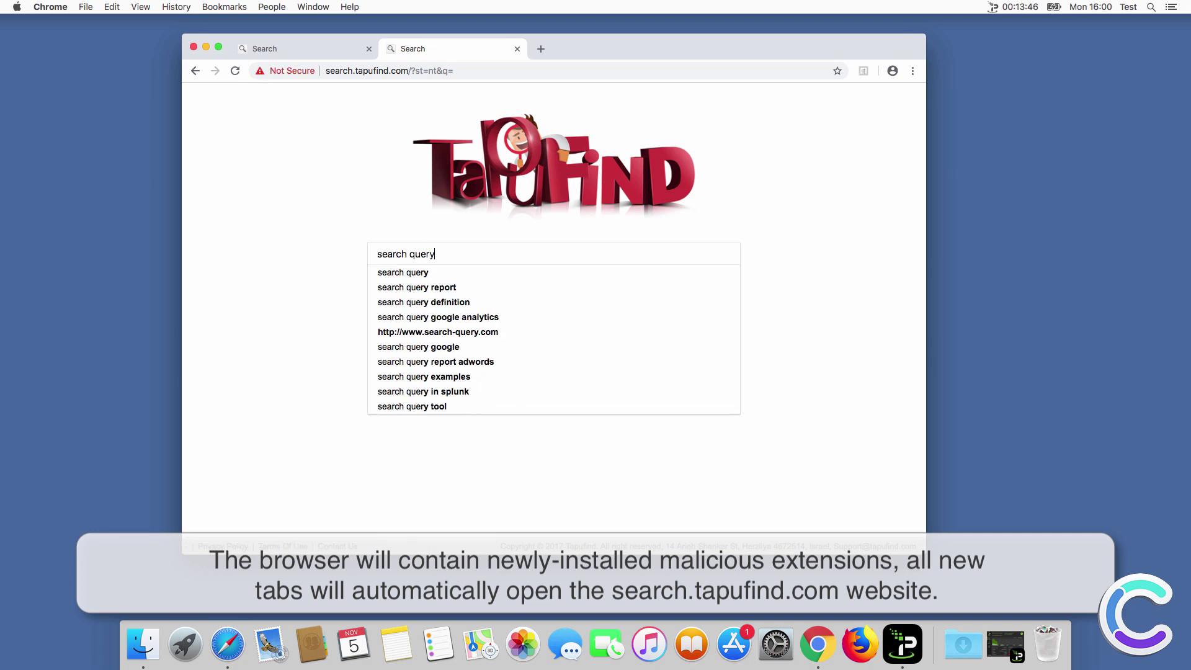
key("Return")
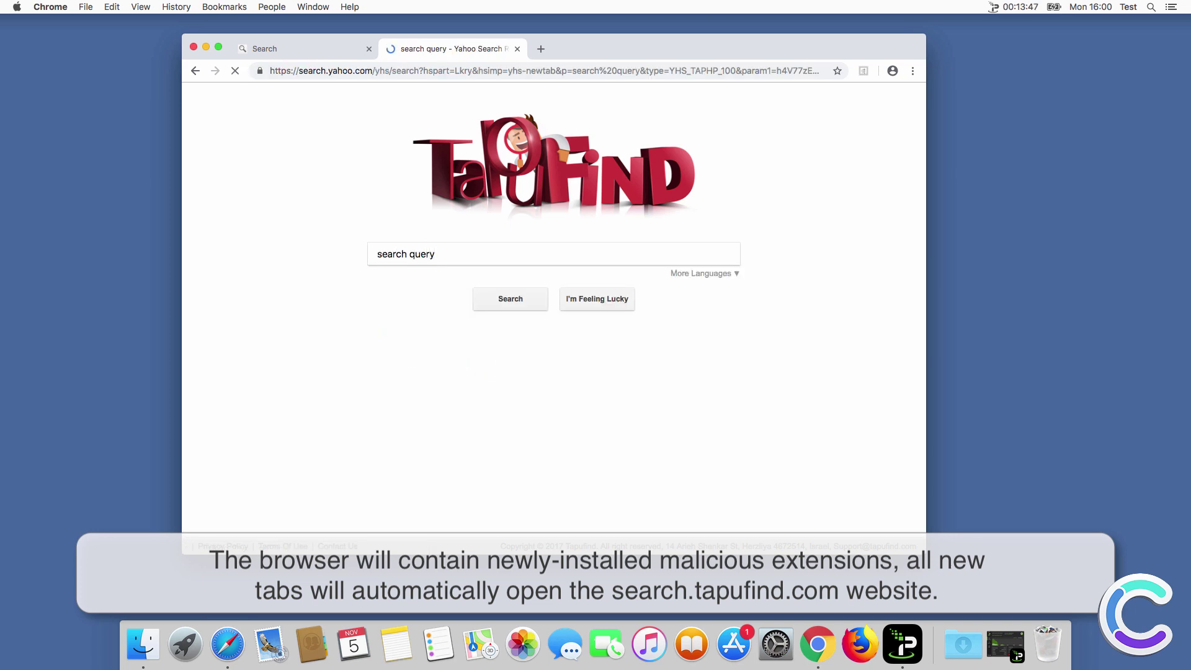
left_click(194, 46)
Step: In Firefox, search 'search query' from the TapuFind homepage, then close the window
left_click(872, 628)
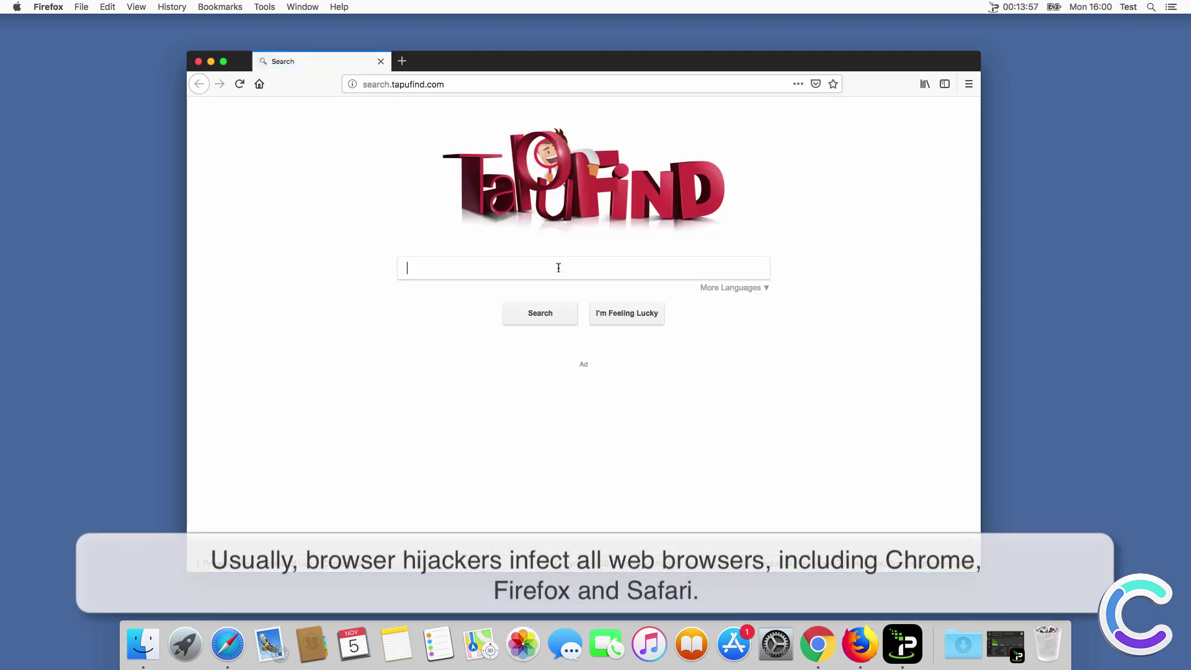
type("arch query")
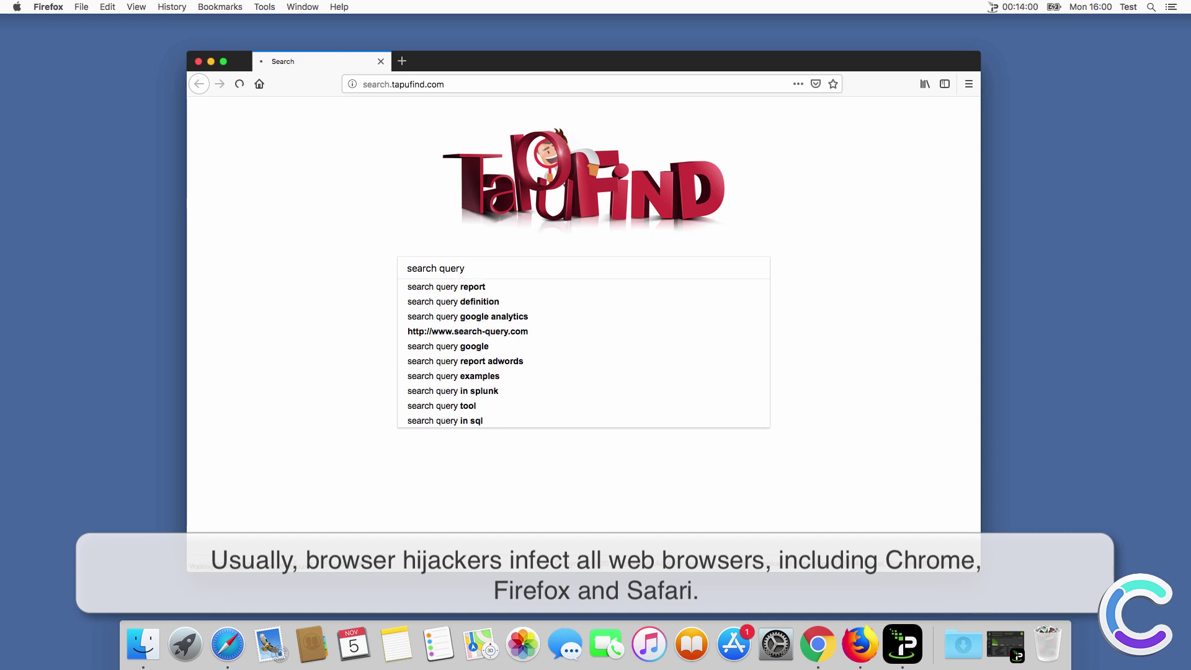
key("Return")
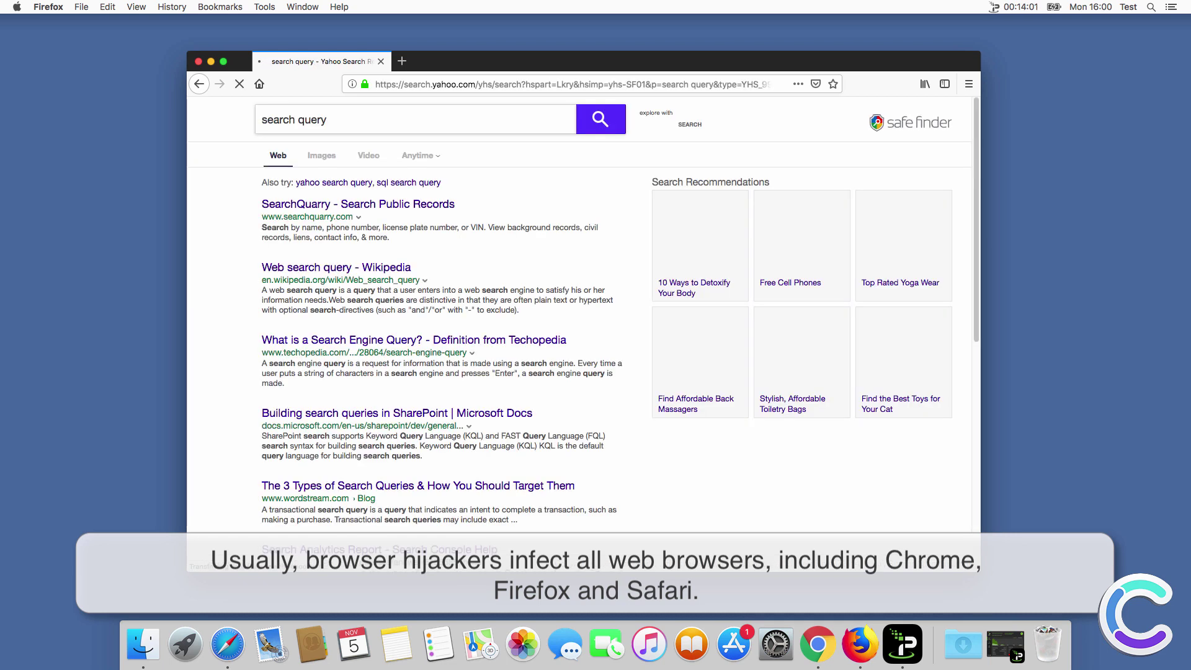
left_click(198, 61)
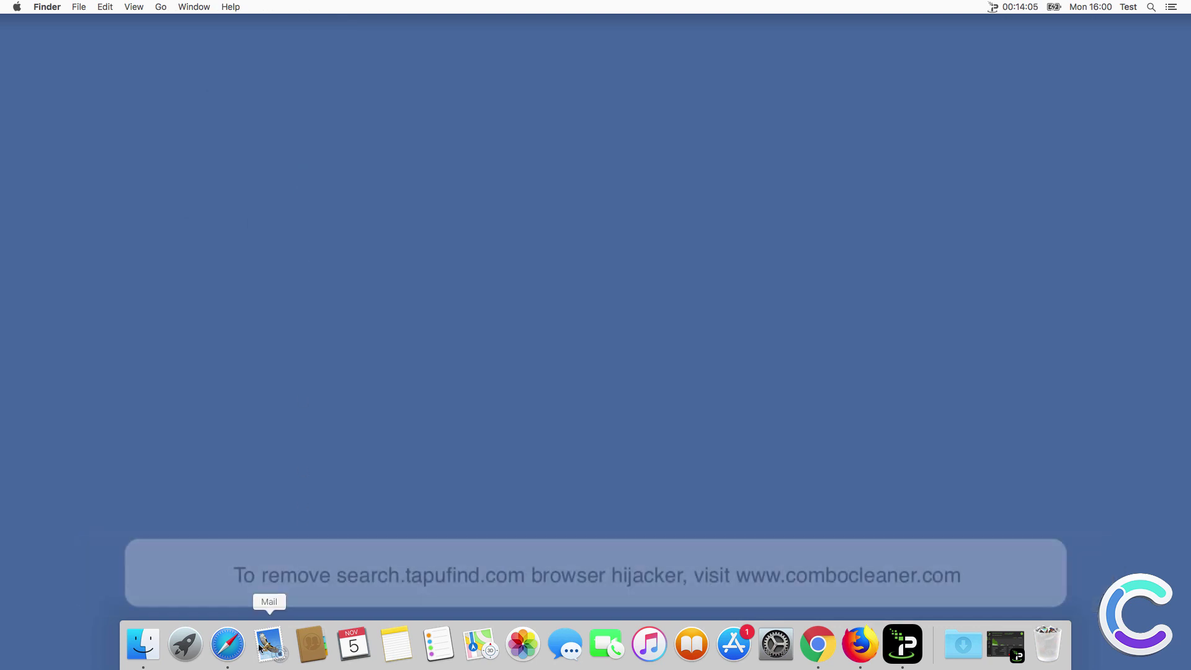
left_click(230, 645)
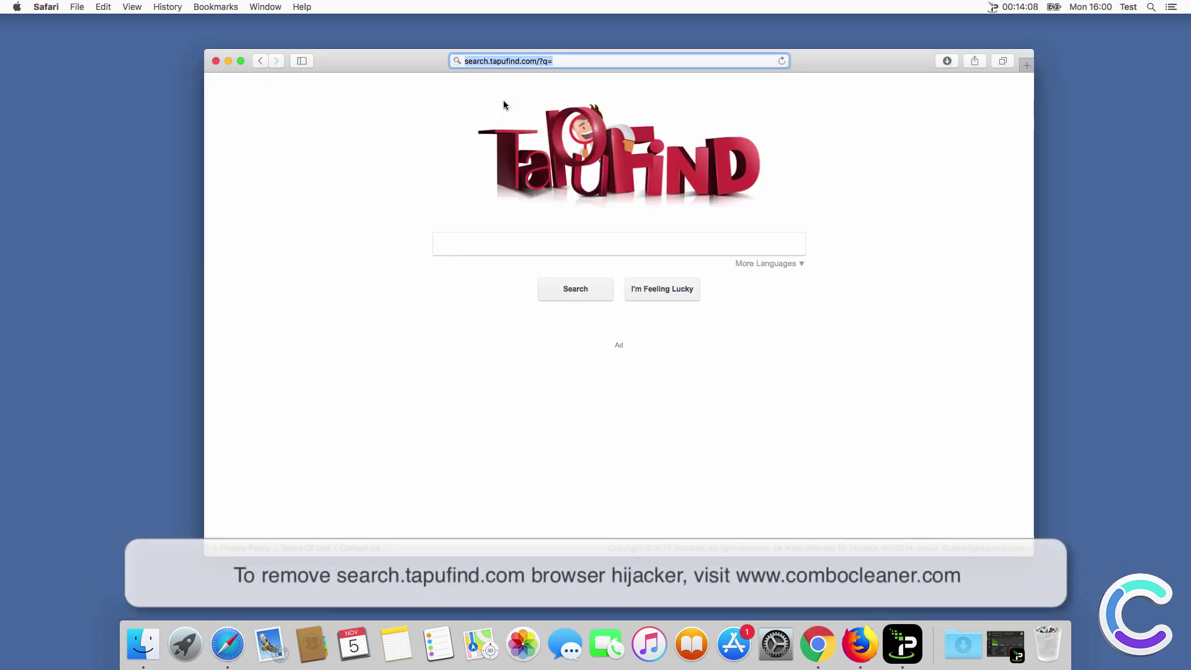
left_click(457, 60)
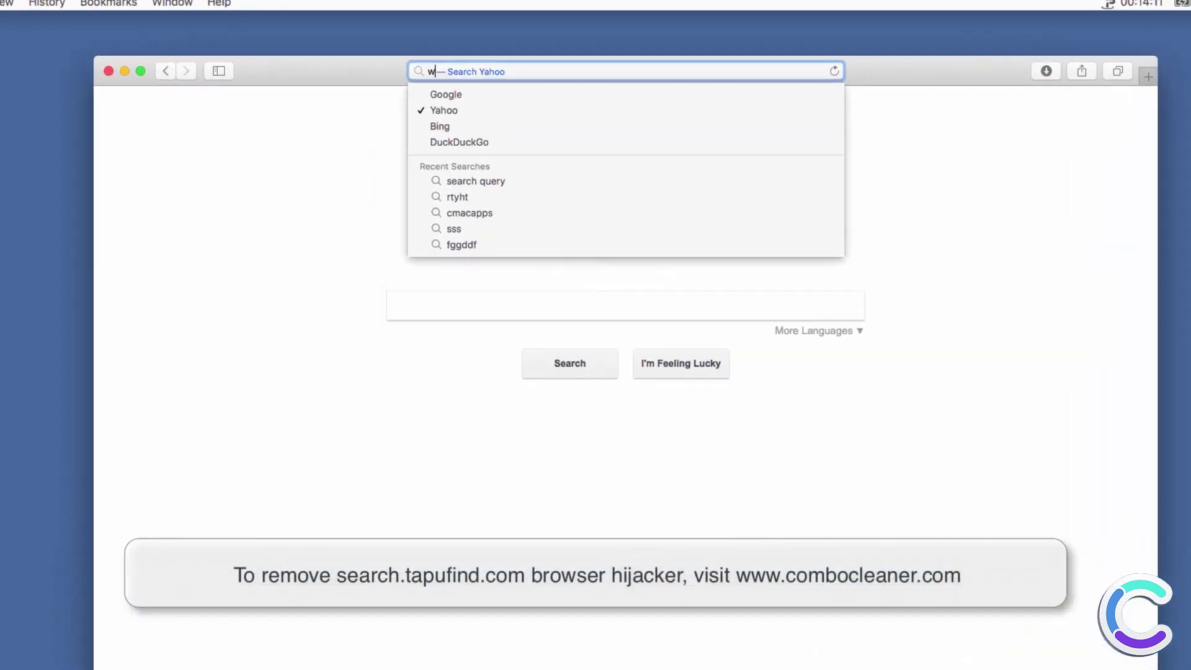
type("www.combo")
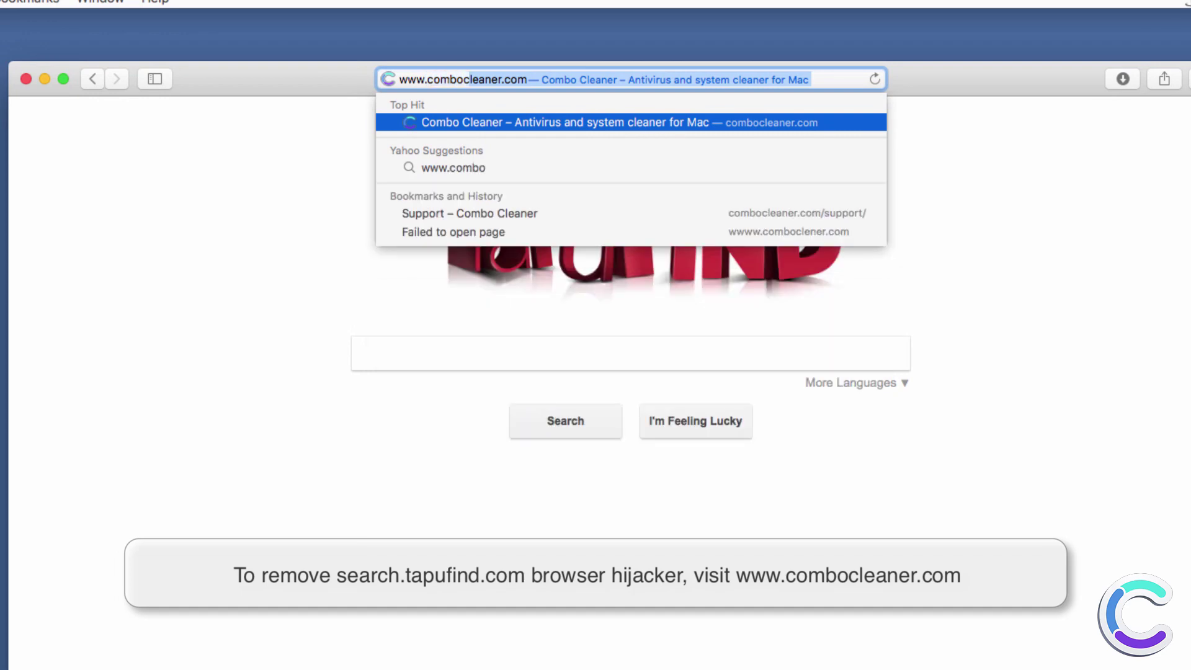
type("cleaner.com")
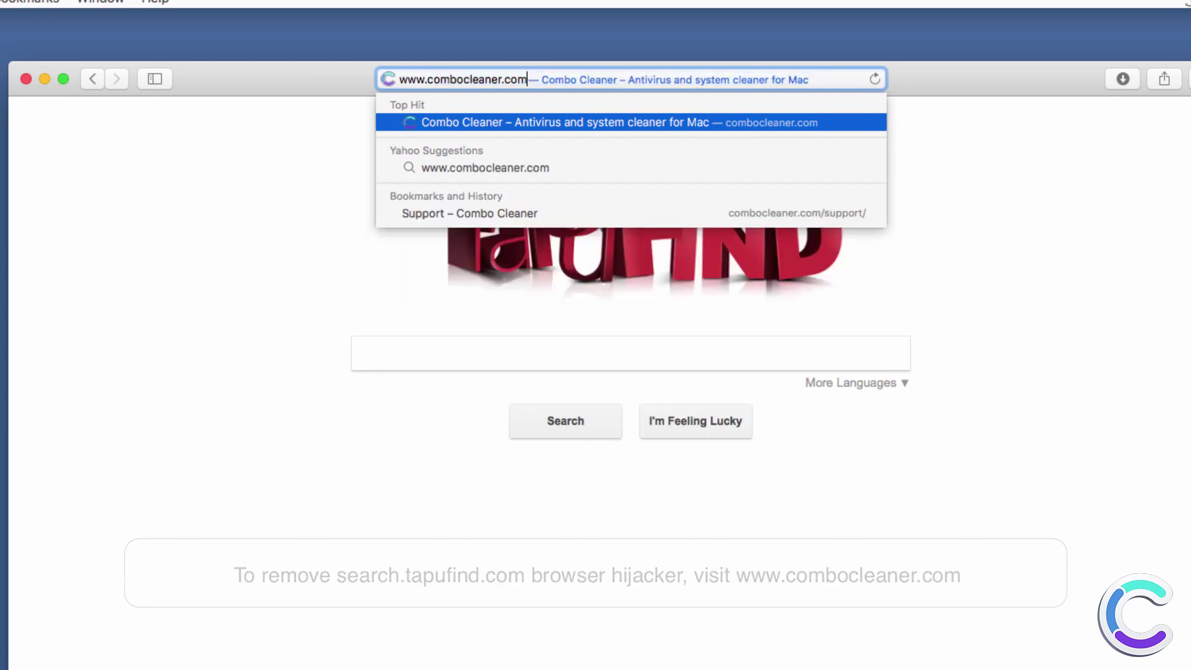
key("Return")
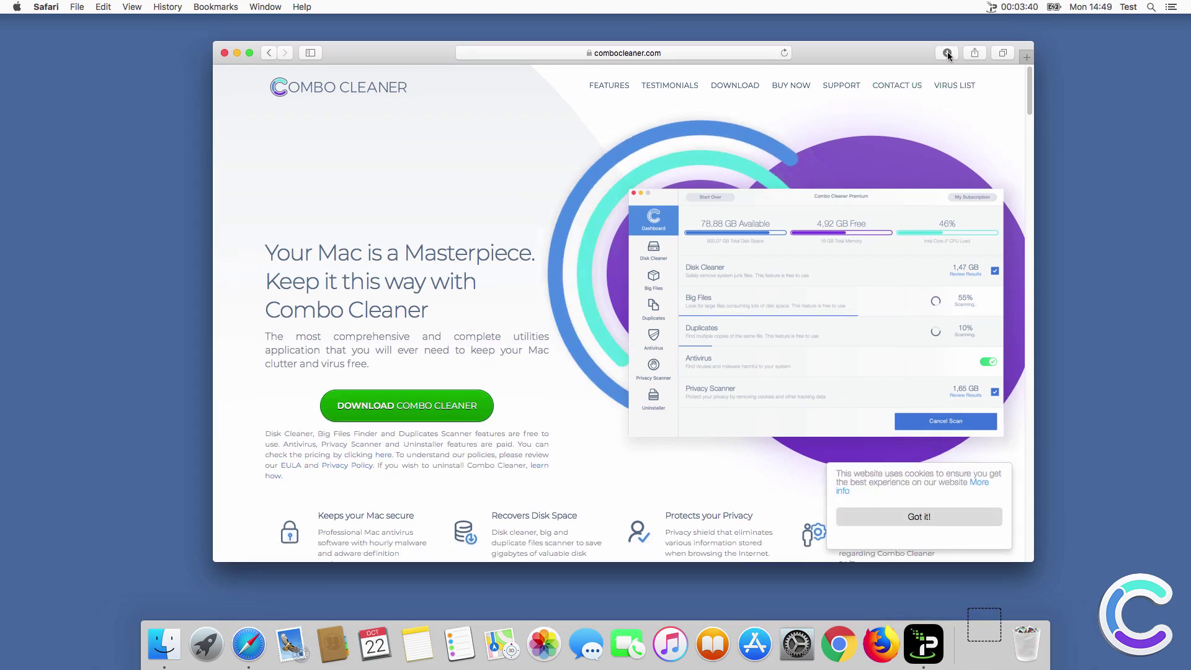
left_click(952, 60)
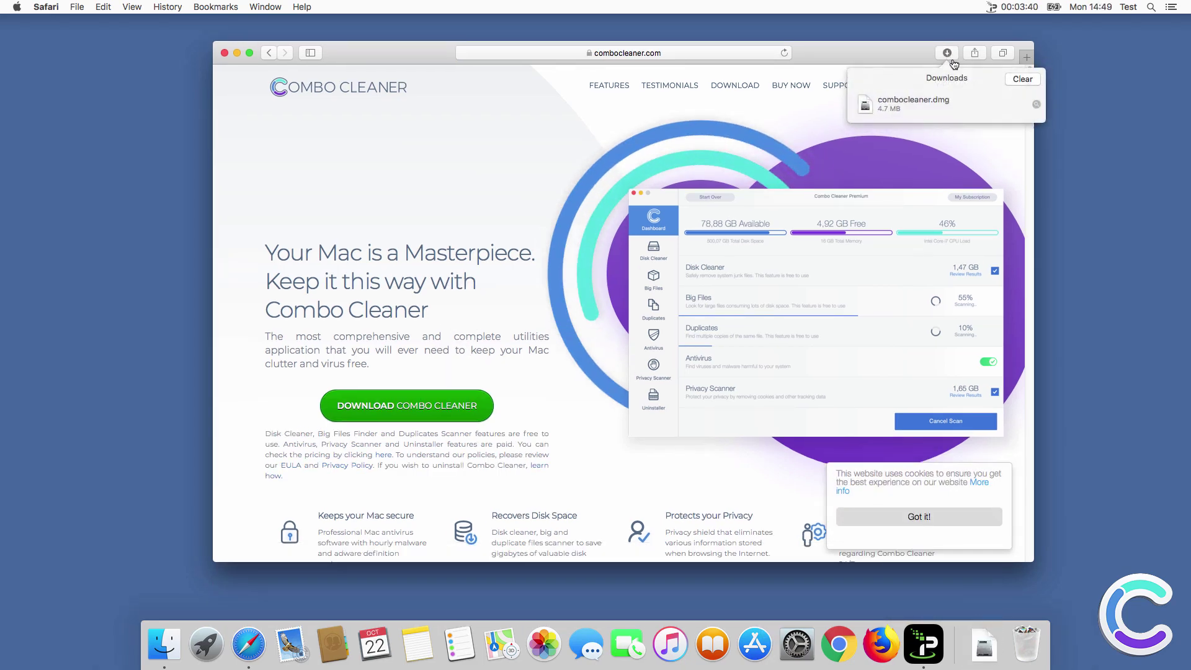
Step: Open the downloaded combocleaner.dmg and copy Combo Cleaner into the Applications folder
left_click(1035, 106)
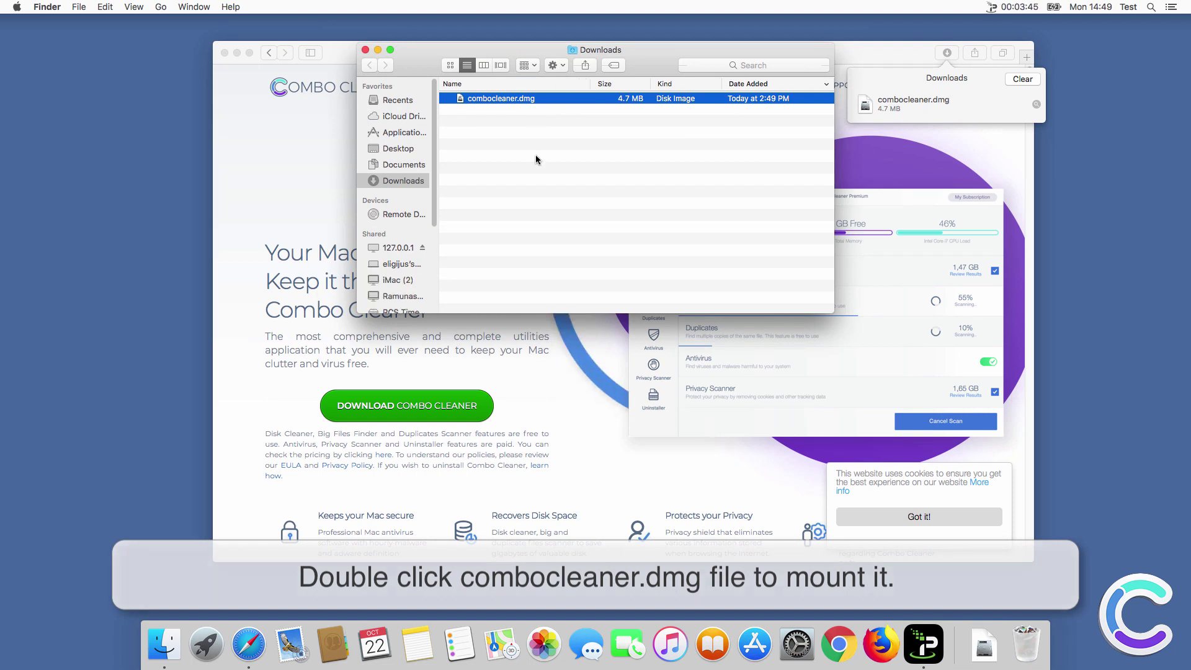
key("super+o")
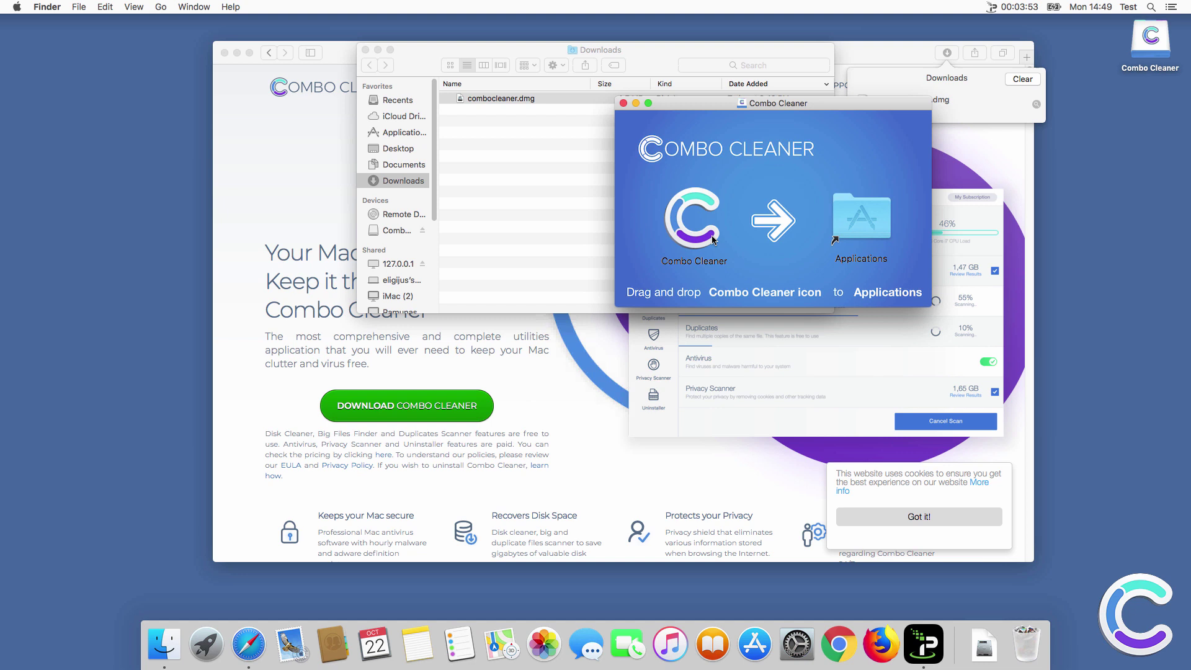
left_click(680, 231)
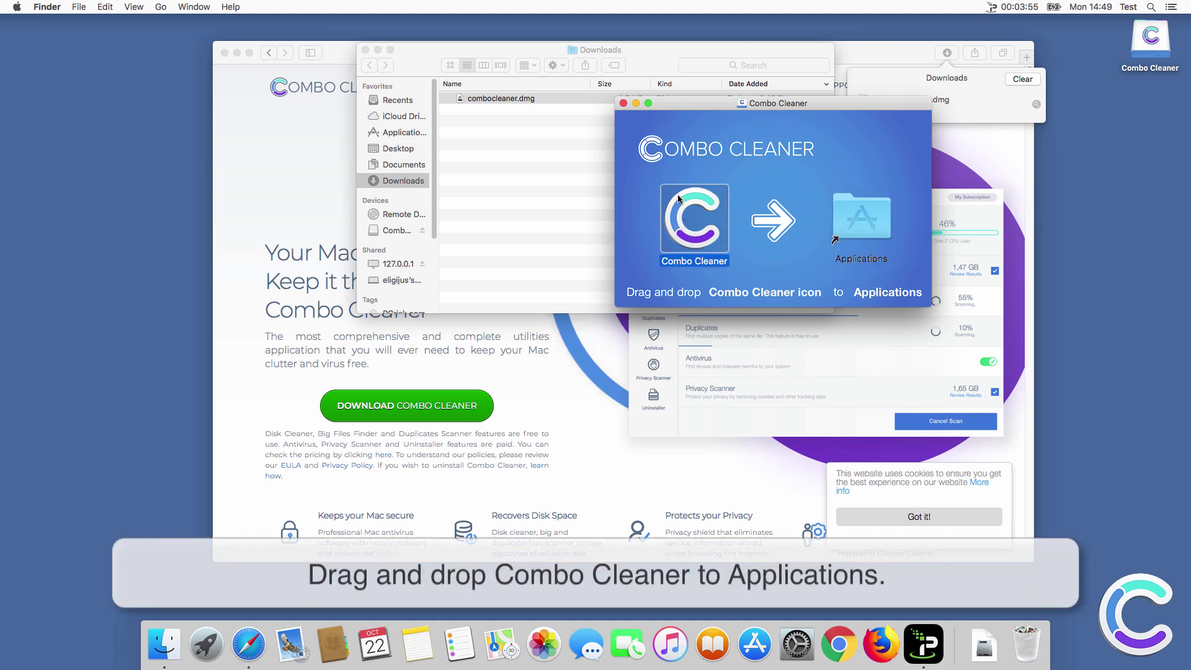
left_click(623, 104)
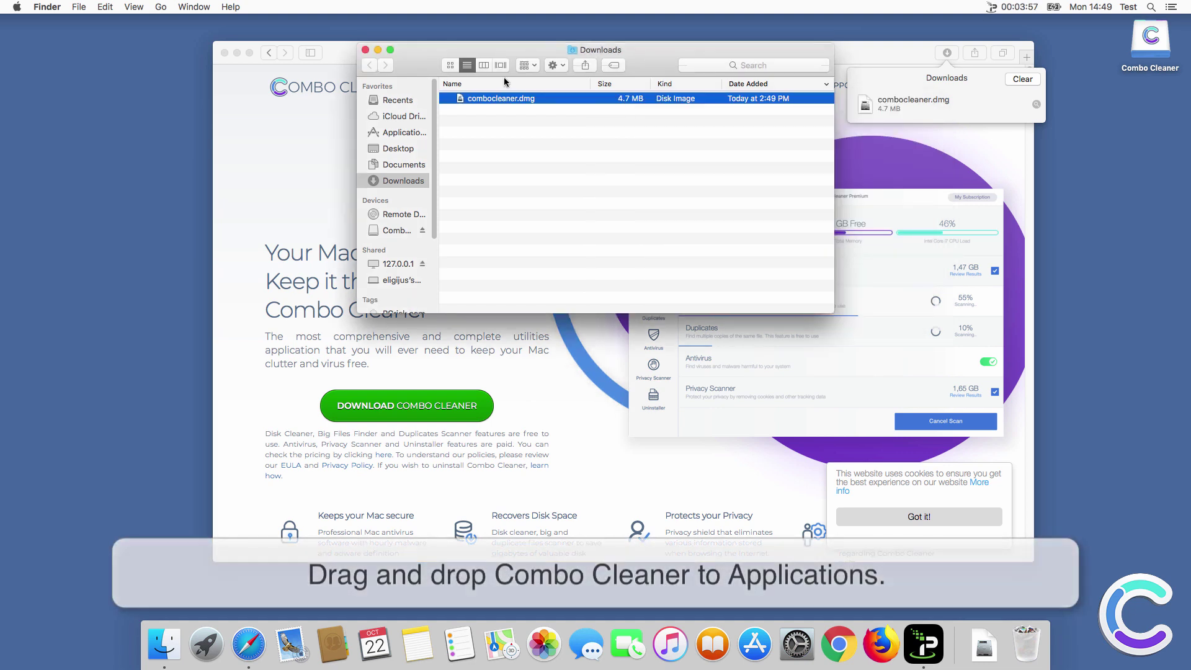
Step: Close the Downloads and Safari windows, launch Combo Cleaner, and accept its licence agreement
left_click(366, 51)
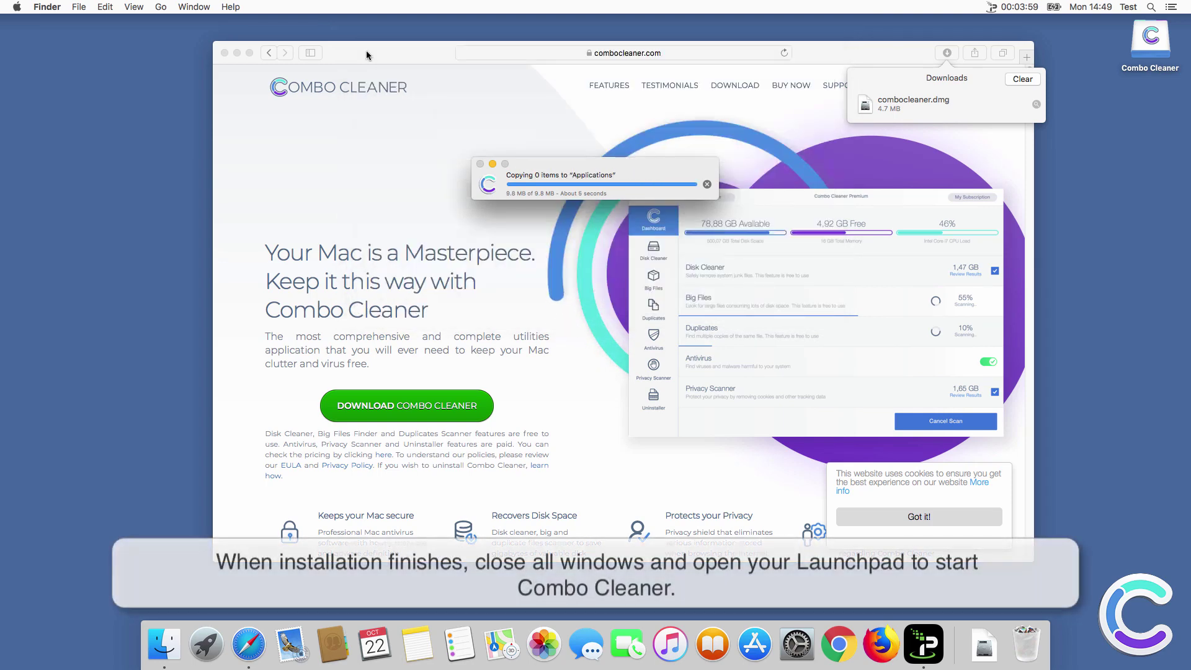
left_click(225, 53)
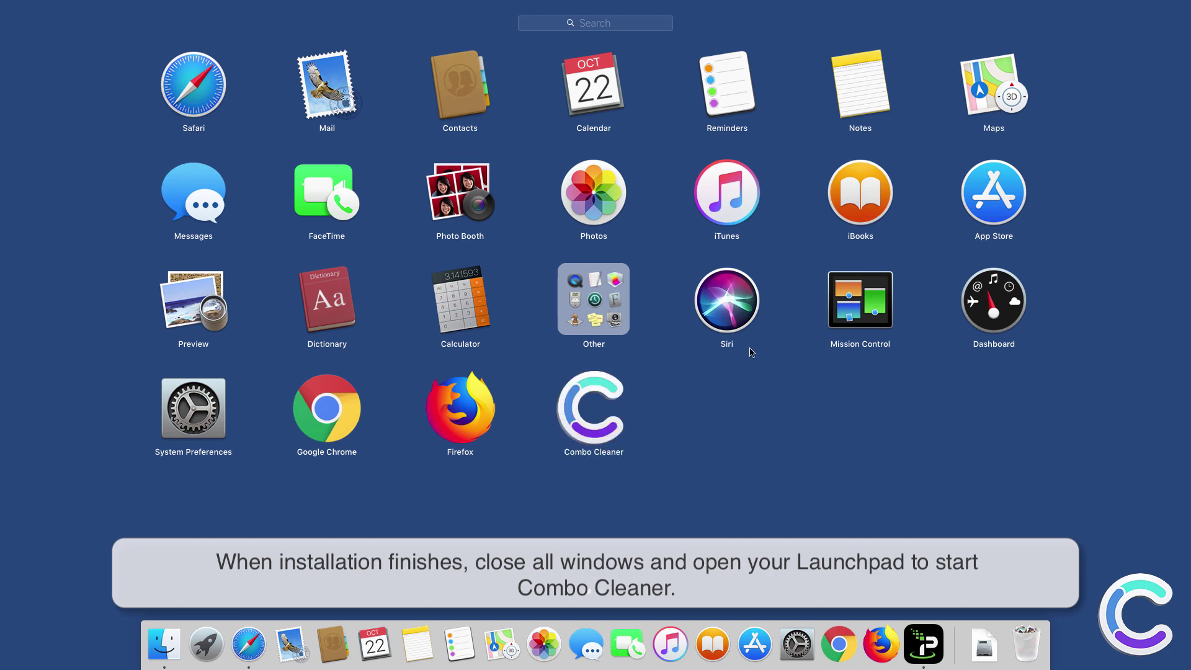
left_click(593, 394)
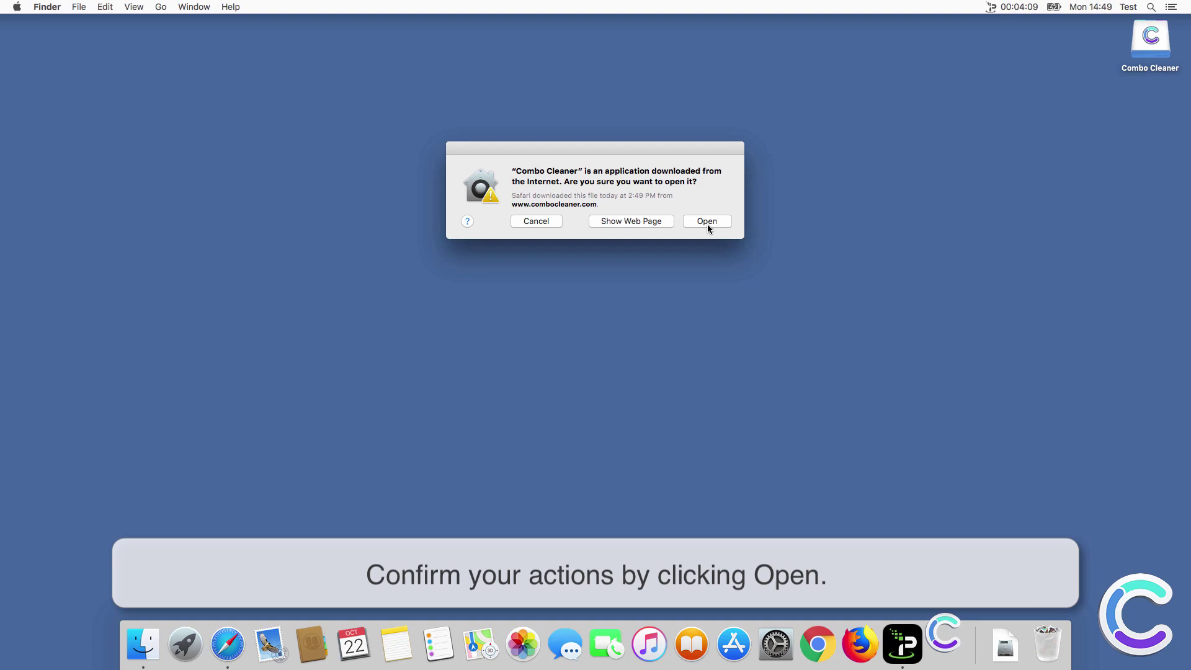
left_click(709, 228)
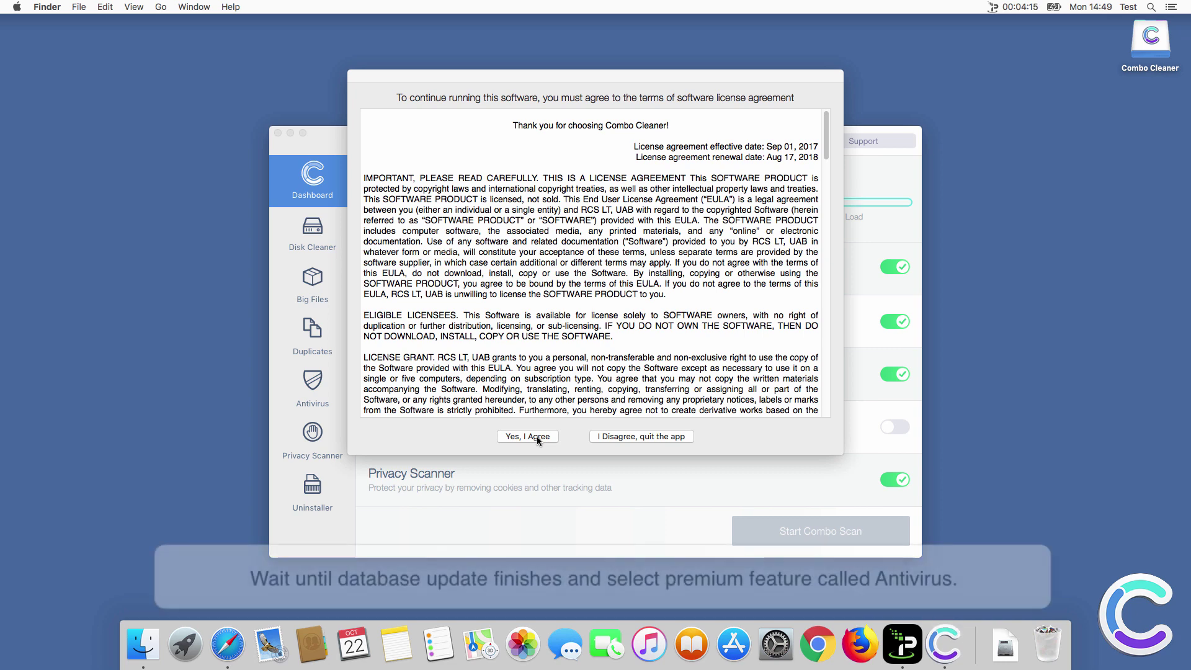
left_click(529, 437)
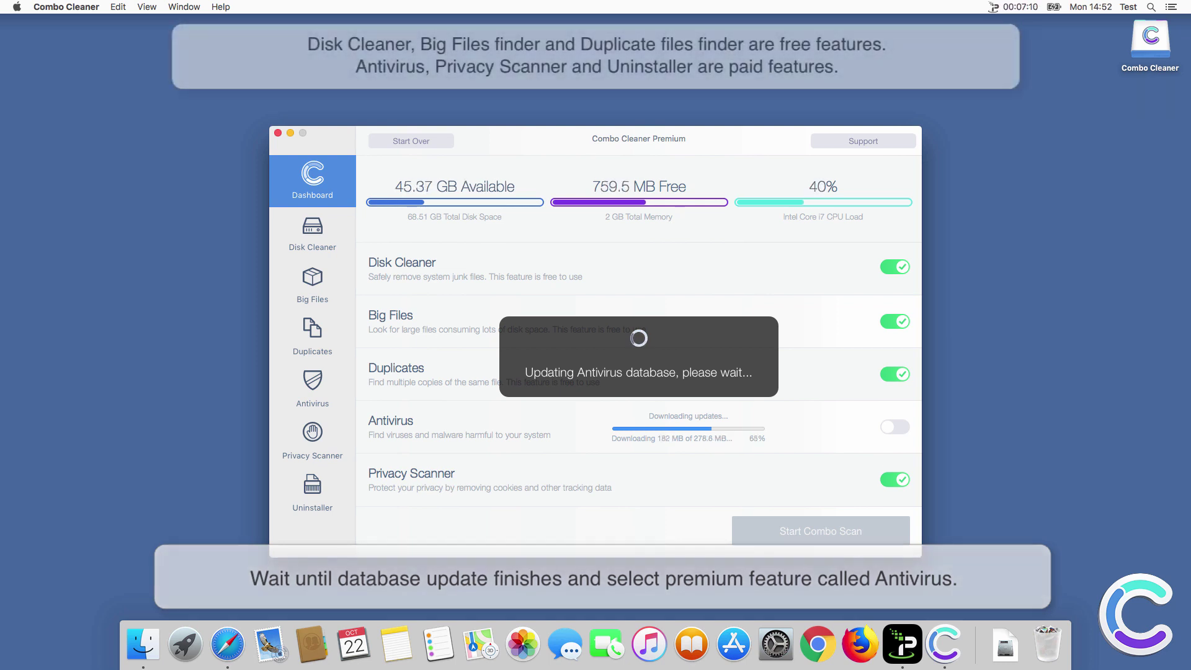
Step: Open Combo Cleaner's Antivirus page and select Full Scan
left_click(314, 388)
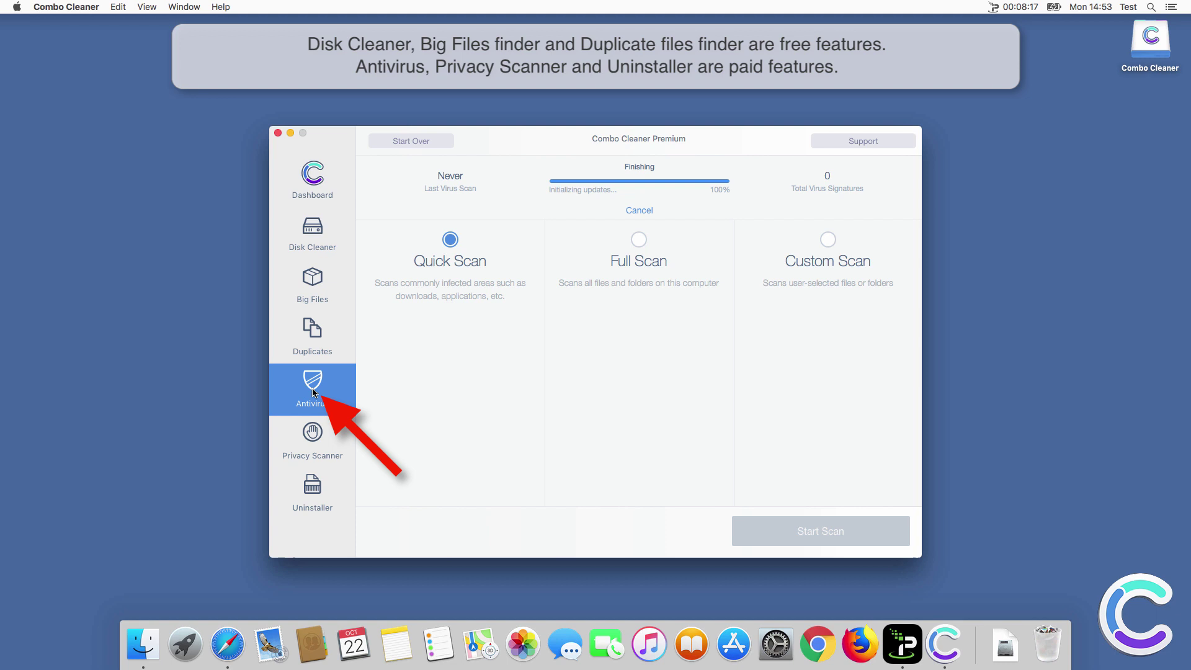
left_click(638, 241)
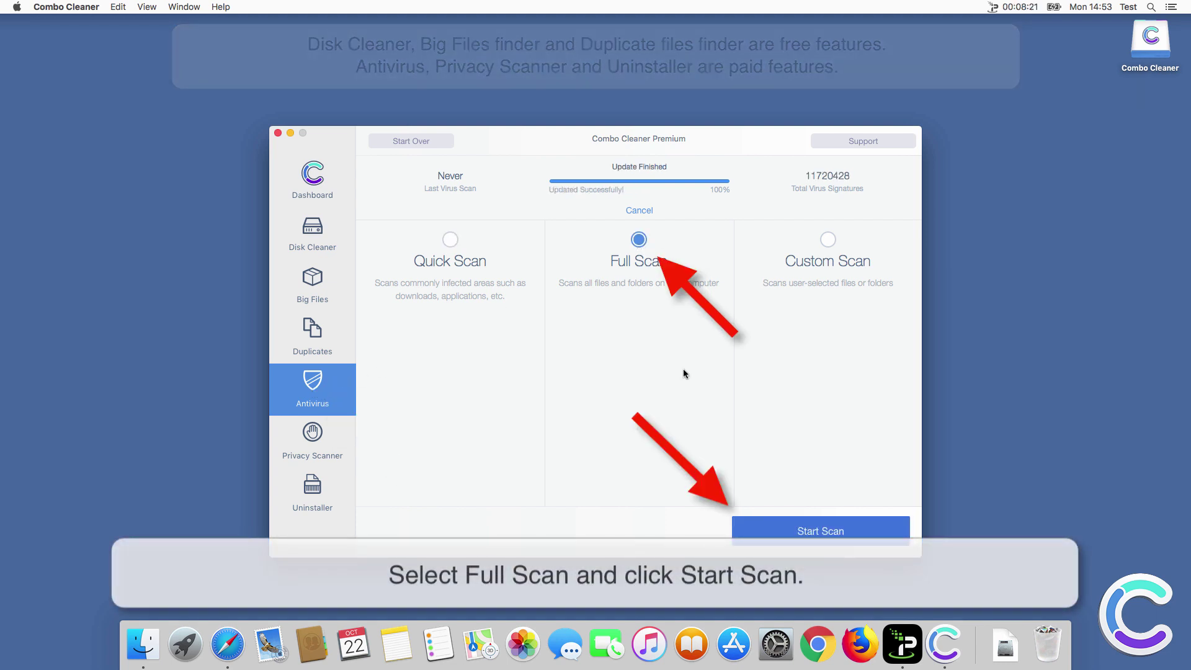
Step: Run the full scan, remove all 11 detected threats, and restart the Mac
left_click(784, 528)
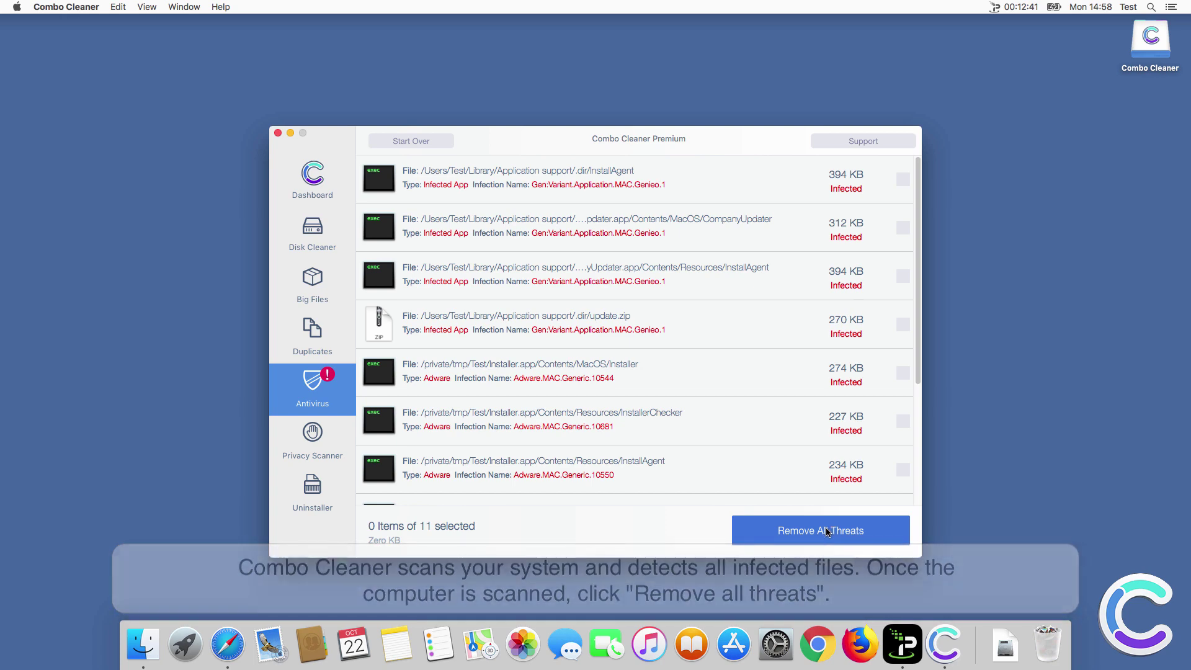
left_click(827, 532)
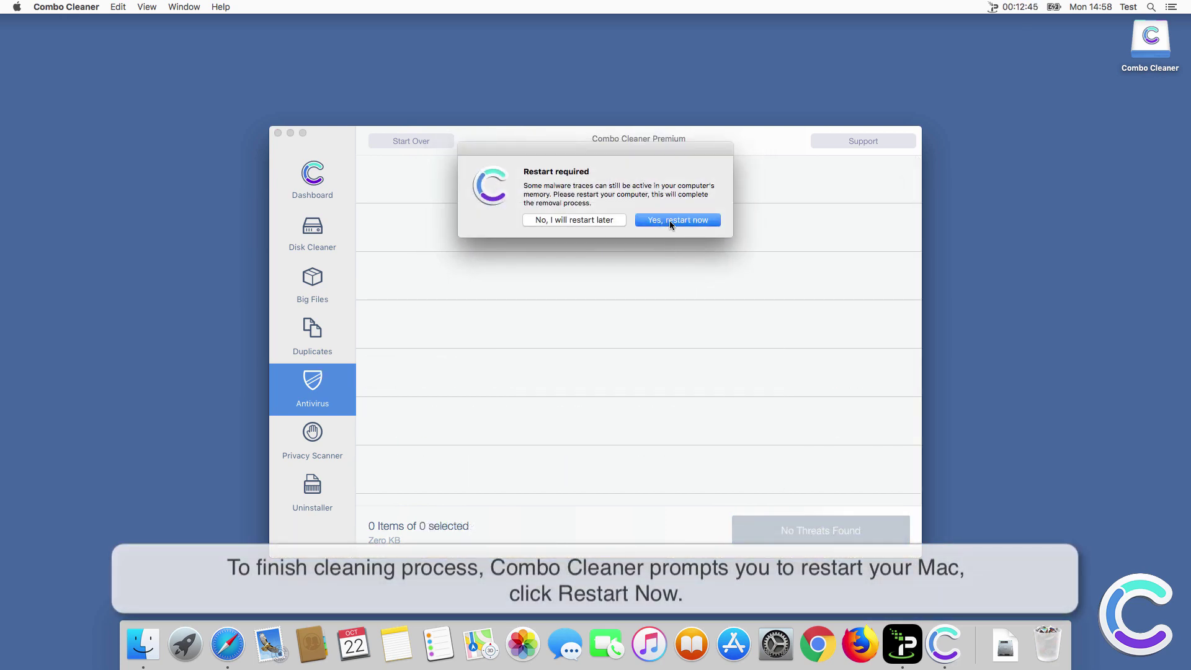
left_click(672, 221)
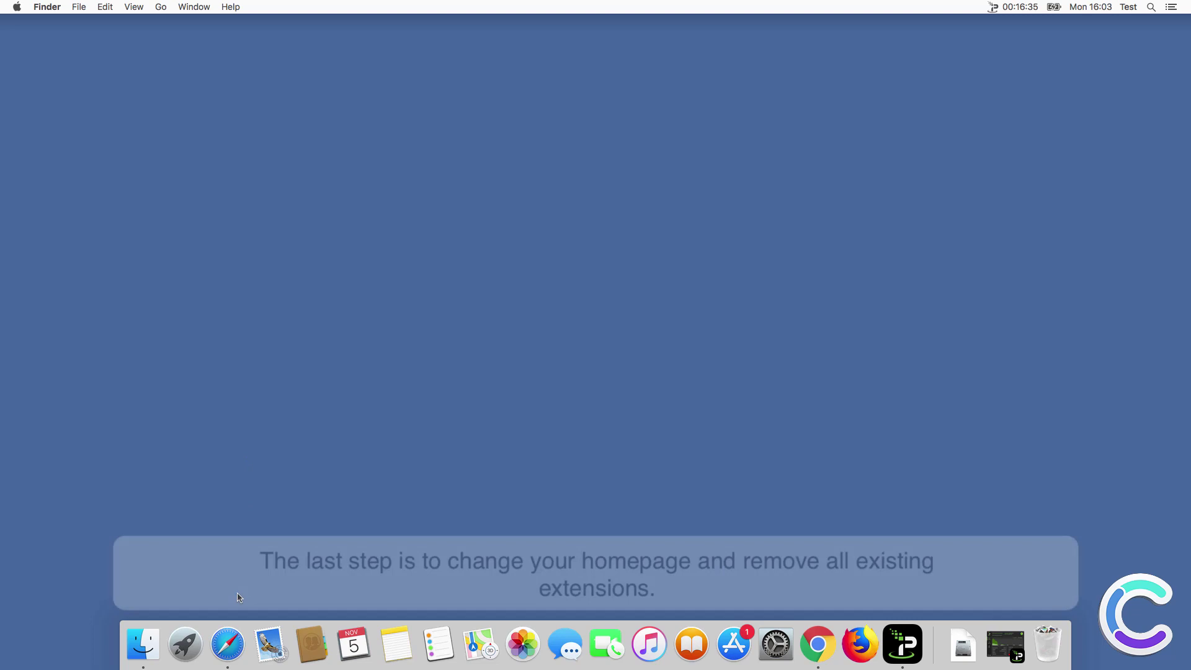
Step: Uninstall the TapuFind extension from Safari's Extensions preferences
left_click(229, 642)
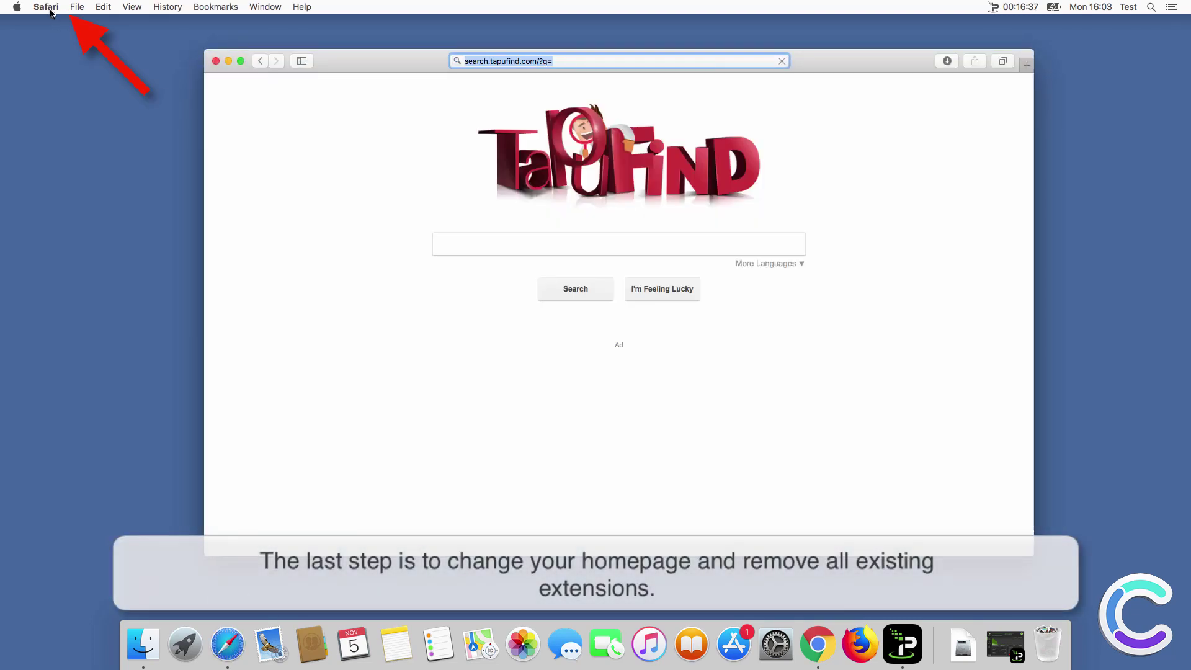
left_click(52, 7)
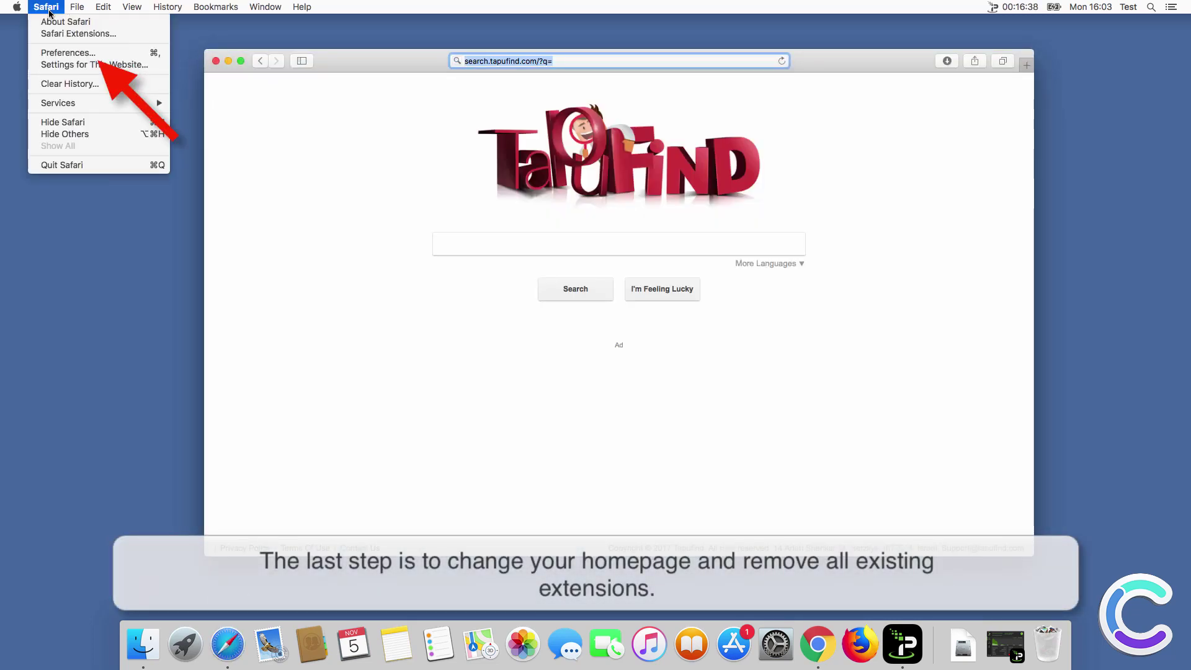
left_click(61, 54)
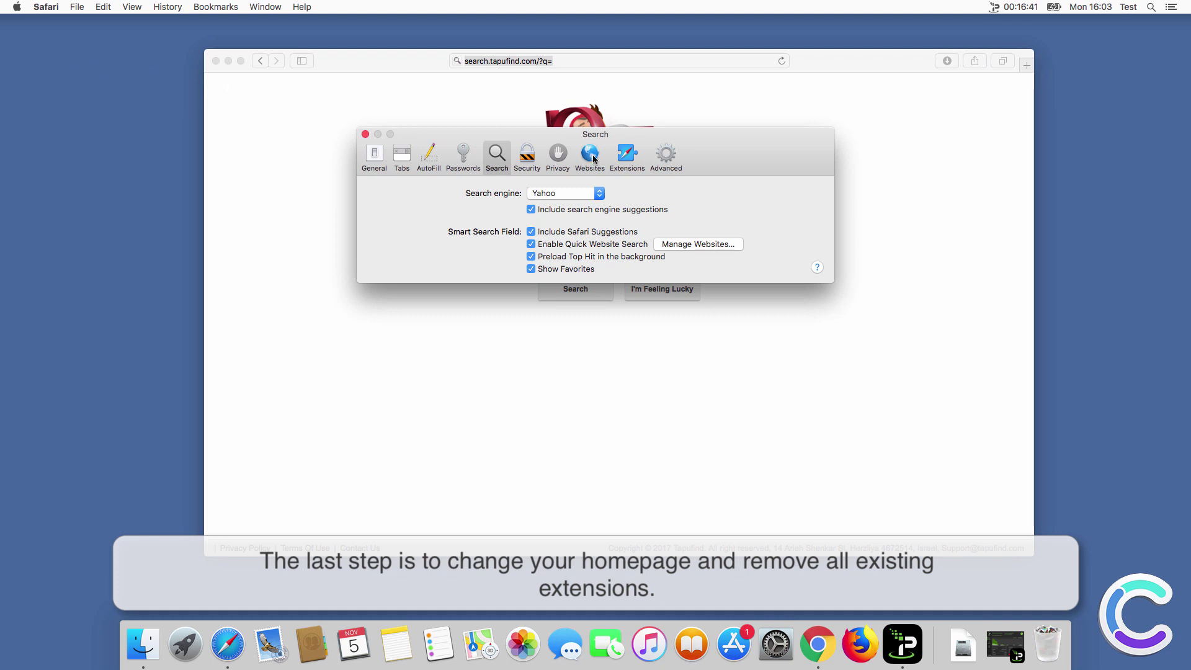
left_click(626, 155)
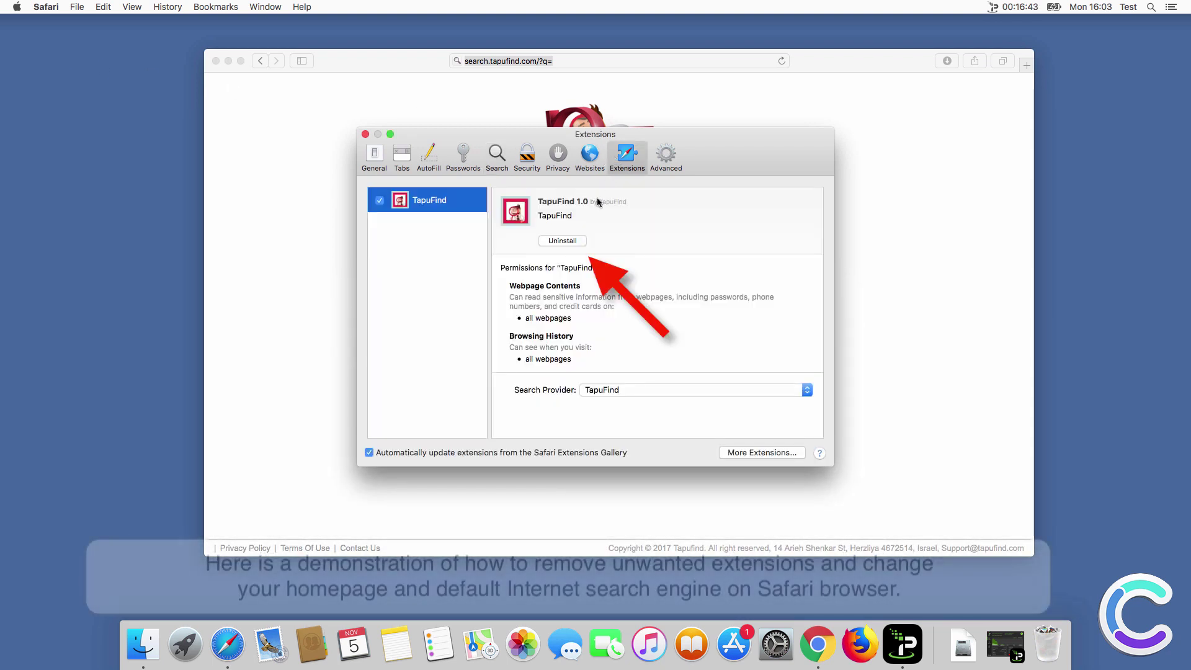
left_click(574, 240)
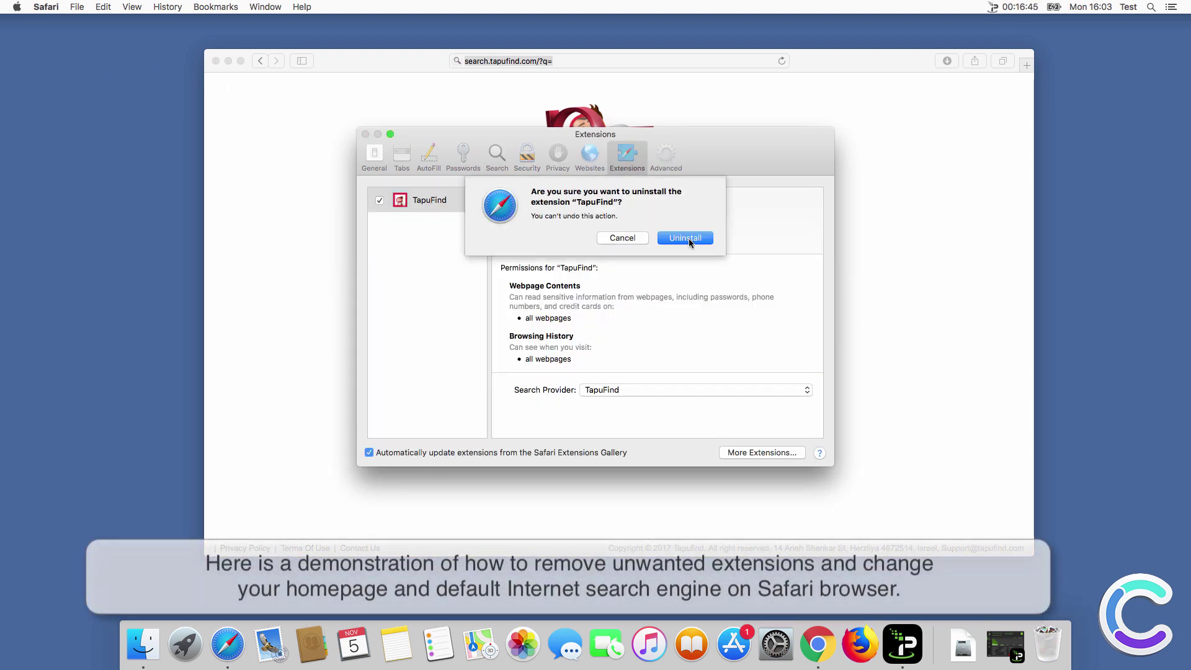
left_click(688, 238)
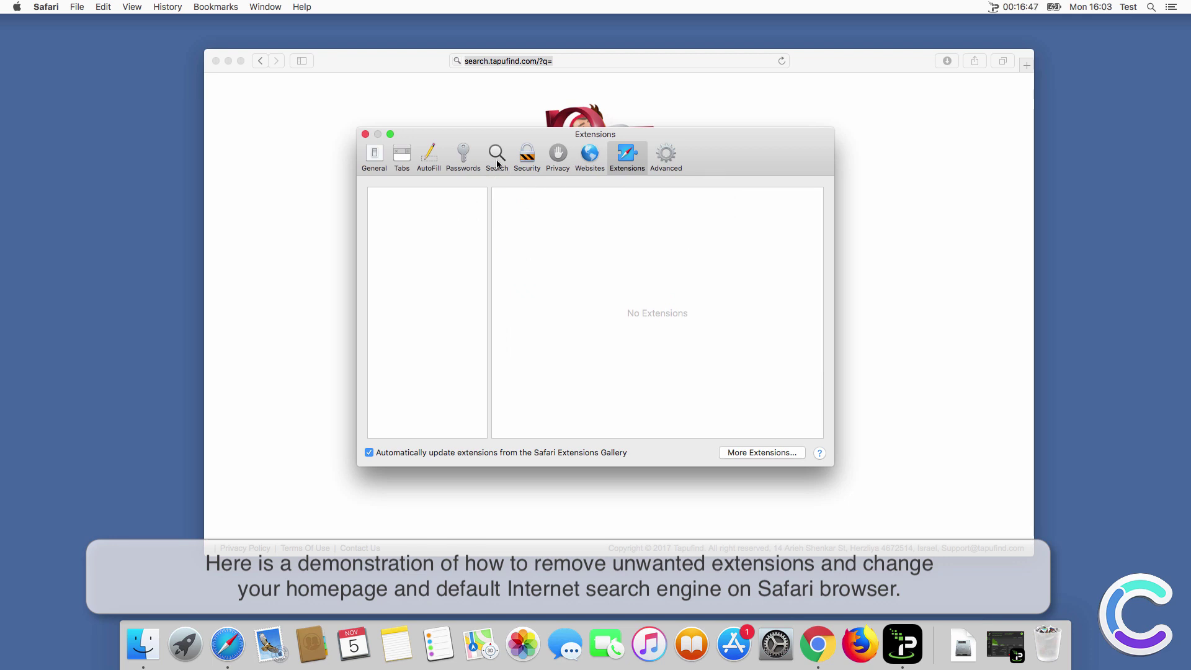
Step: Set Safari's default search engine to Google
left_click(497, 159)
left_click(561, 193)
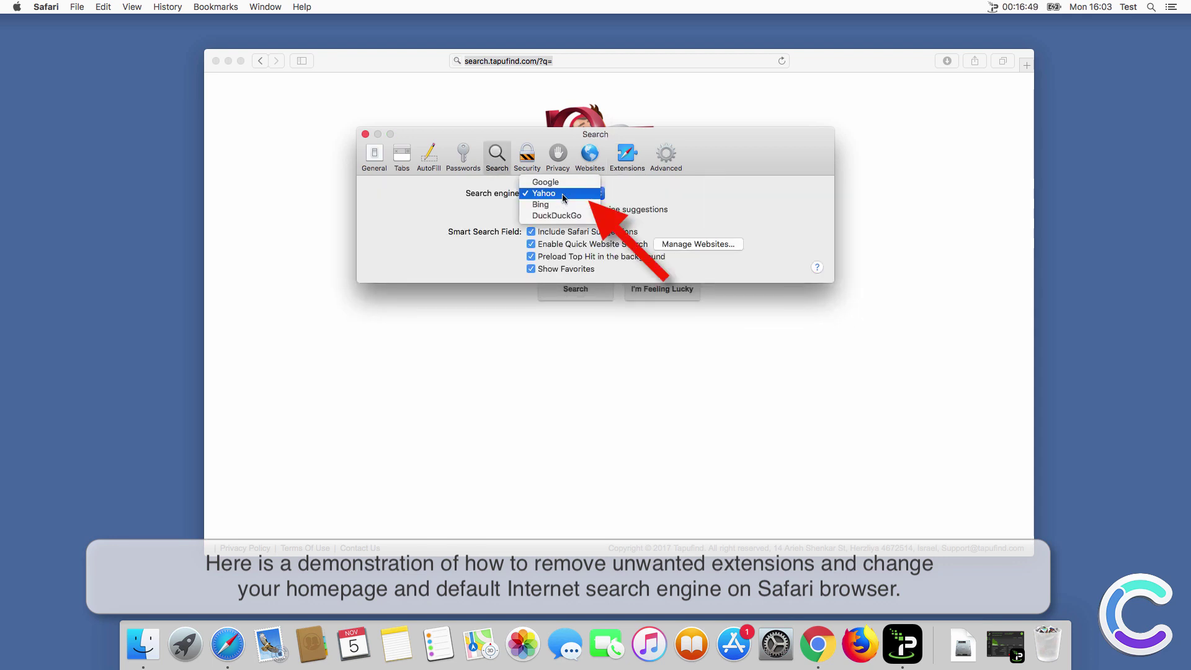
left_click(561, 187)
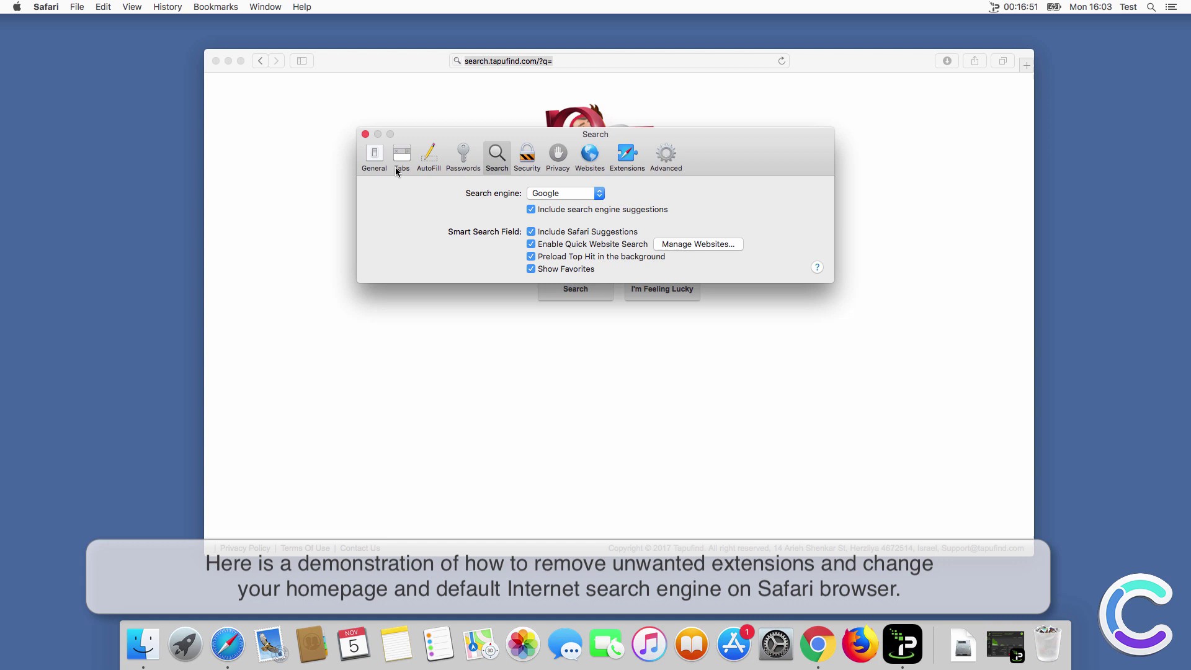
Step: Make new Safari windows and tabs open the homepage
left_click(374, 157)
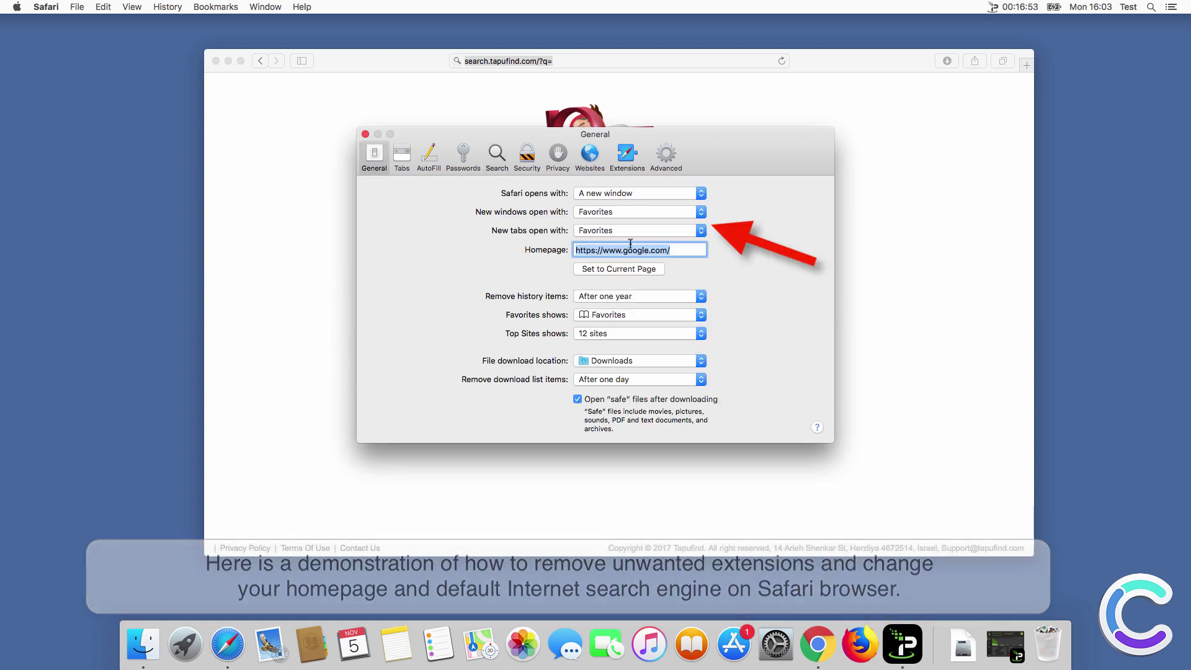
left_click(621, 230)
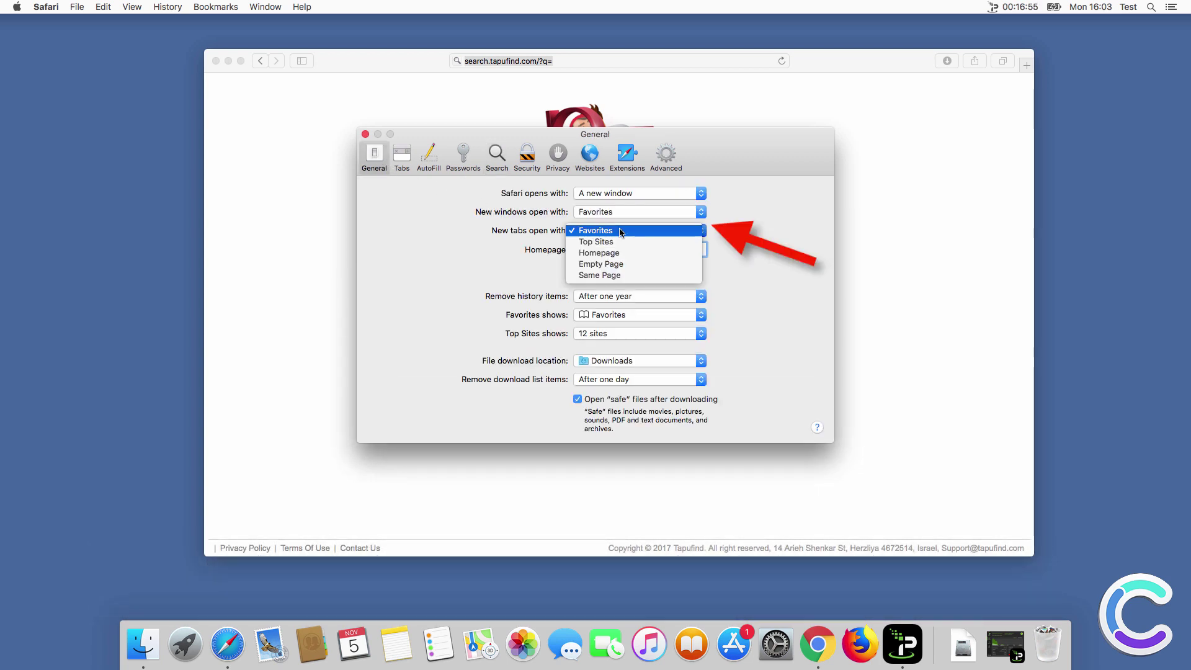
left_click(619, 252)
left_click(617, 211)
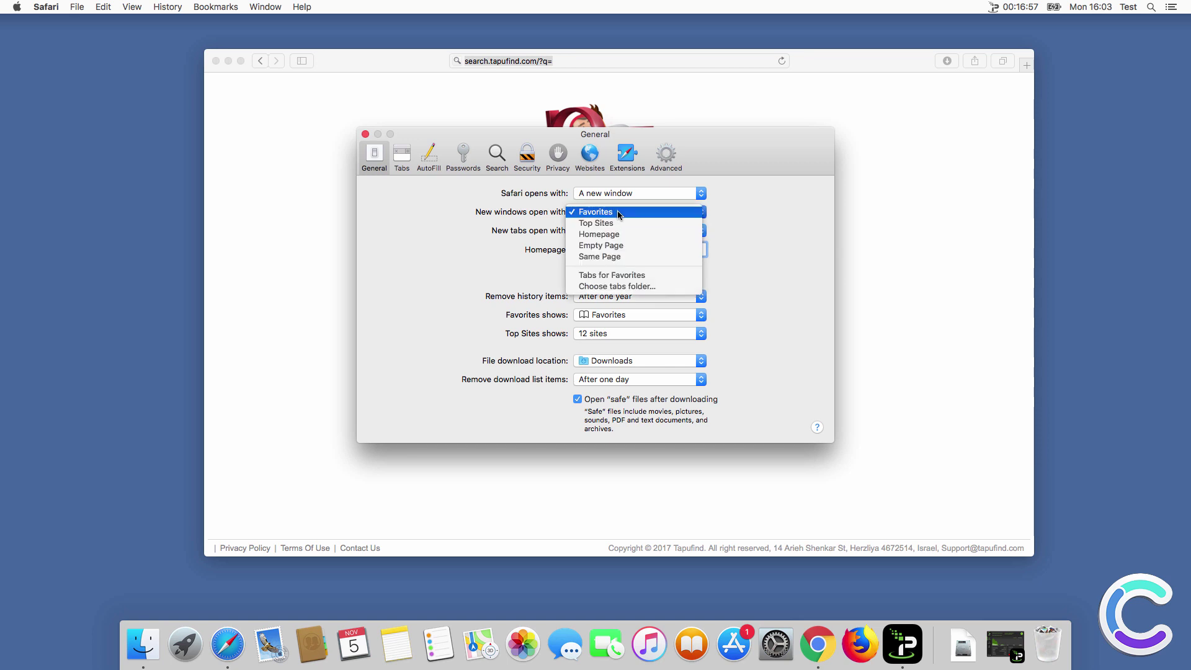
left_click(616, 235)
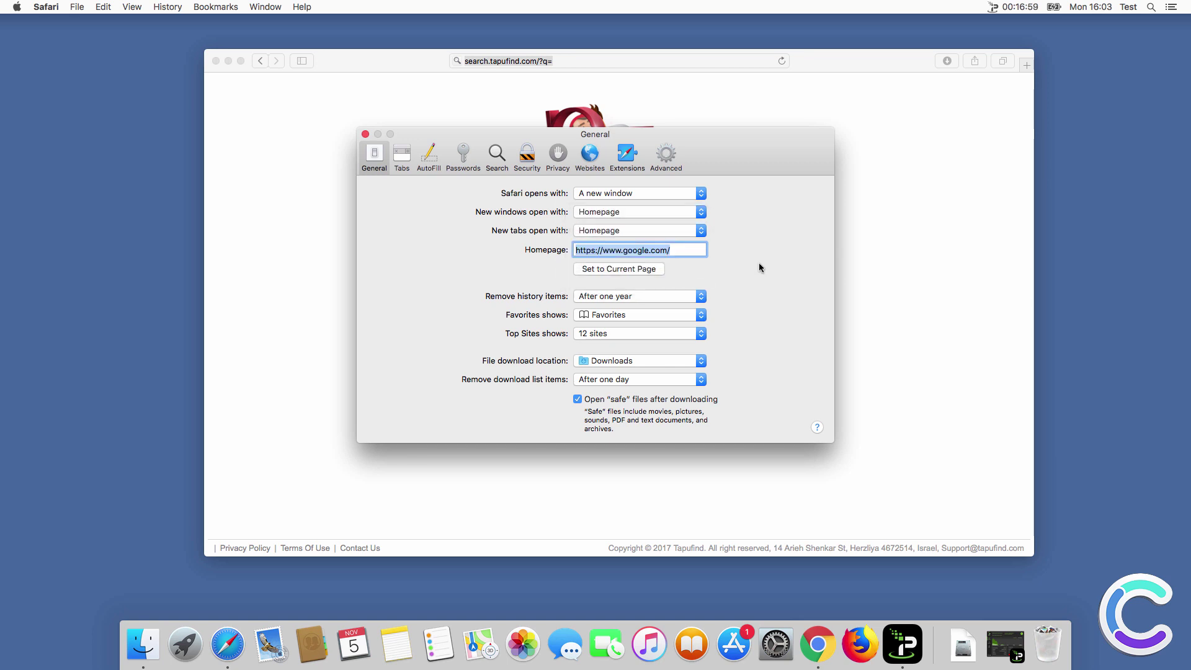
Step: Verify a new tab shows Google and 'search query' returns Google results, then close Safari
left_click(365, 134)
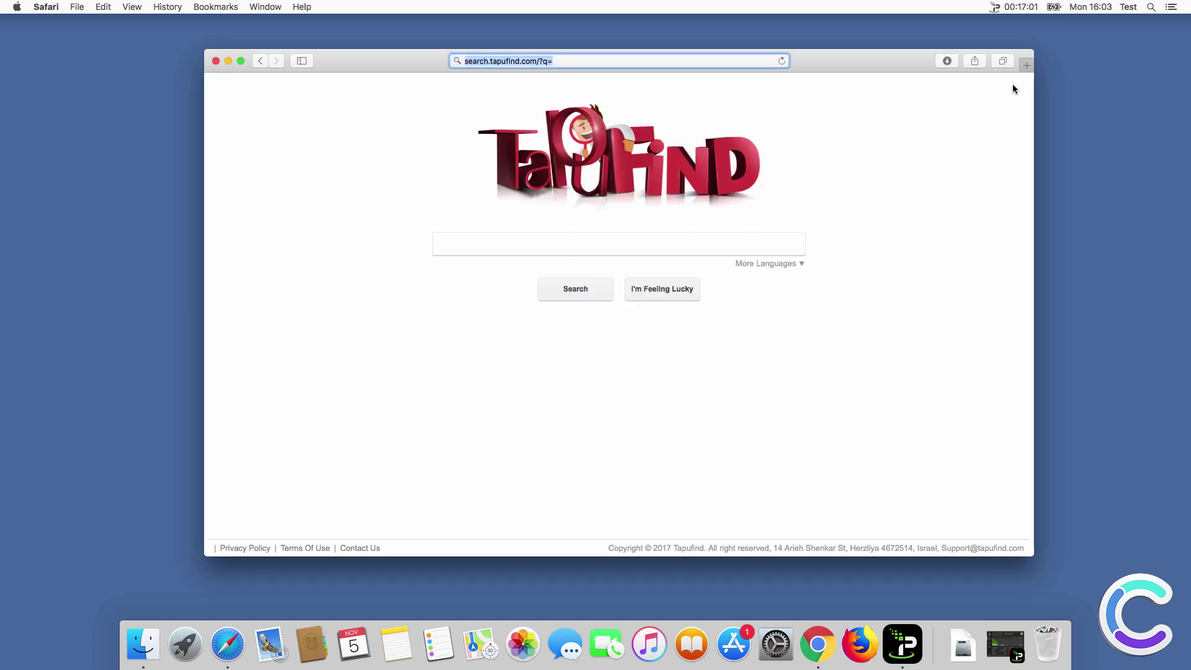
left_click(1027, 68)
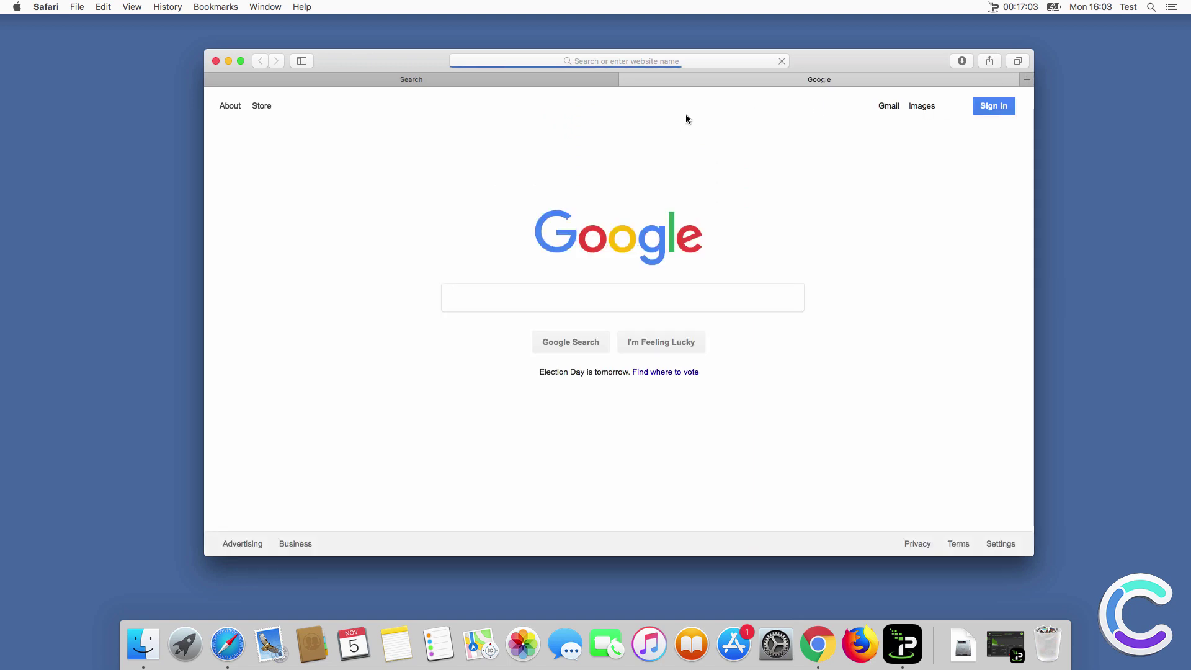
left_click(620, 61)
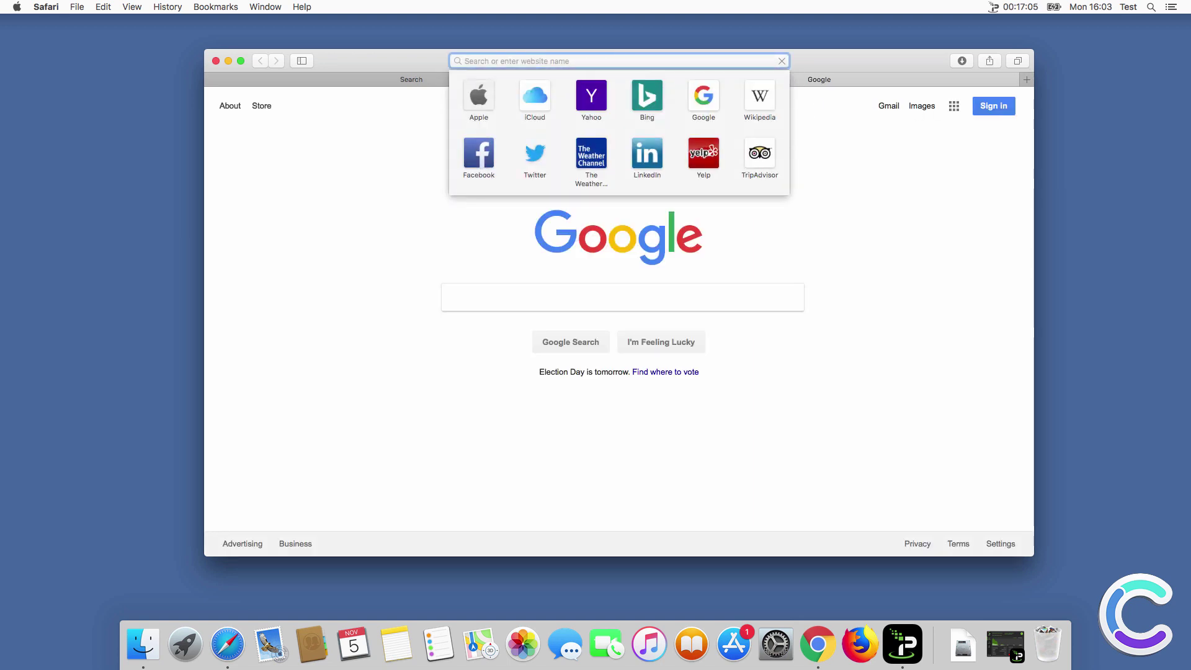
type("search query")
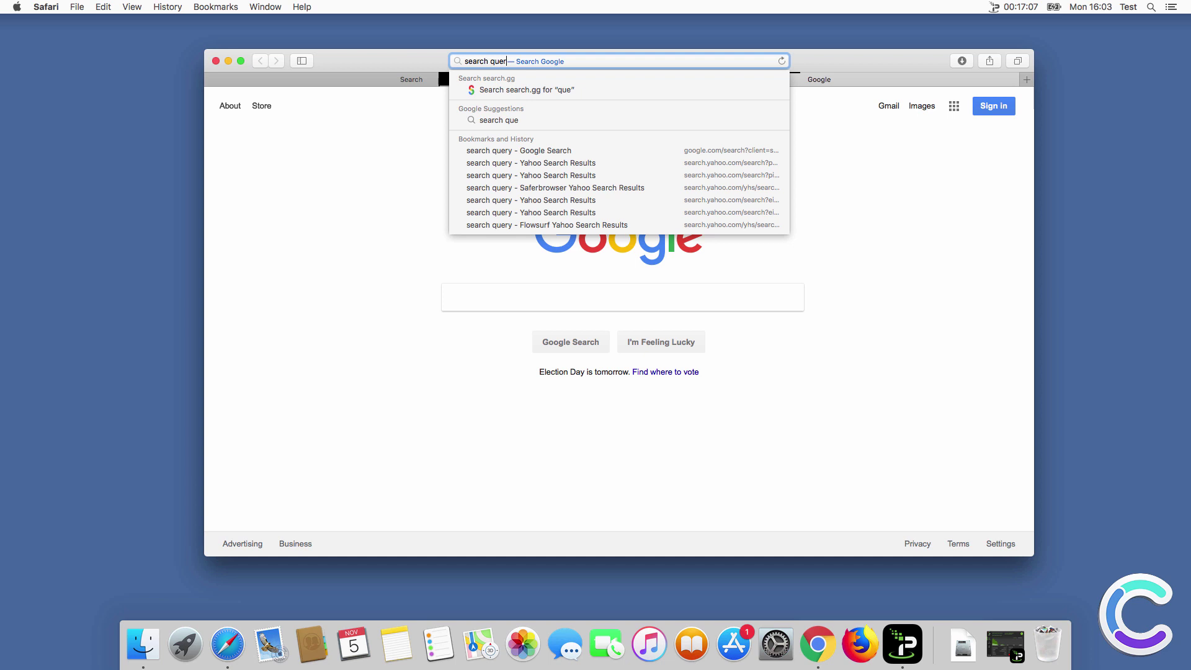
key("Return")
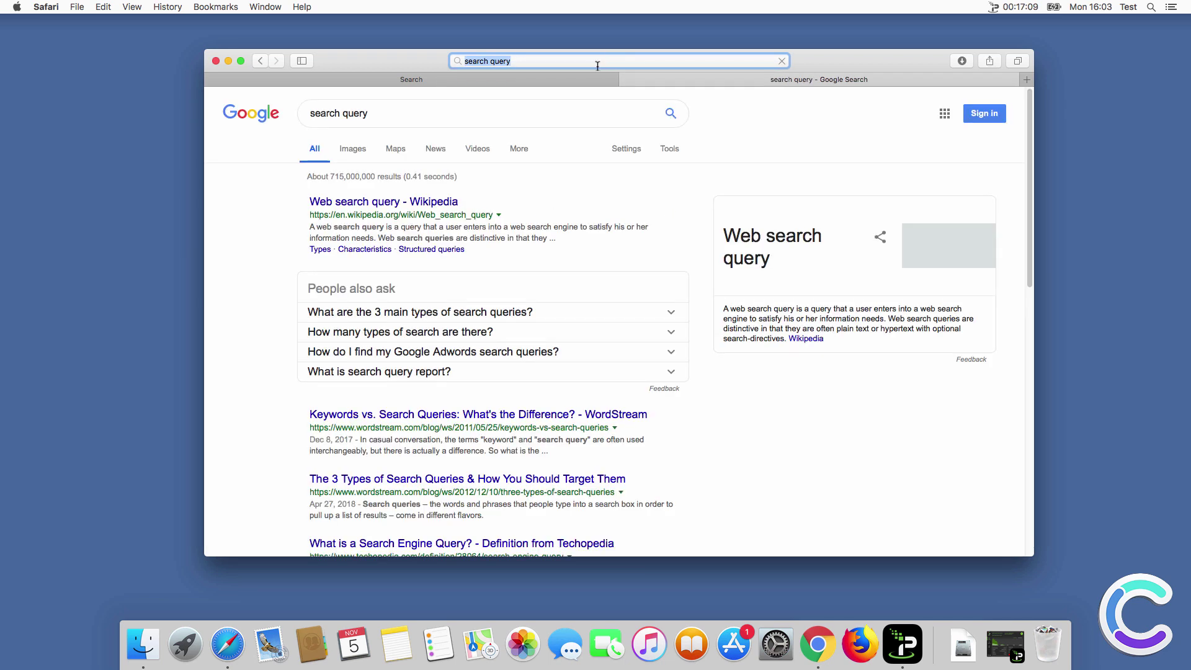
left_click(216, 61)
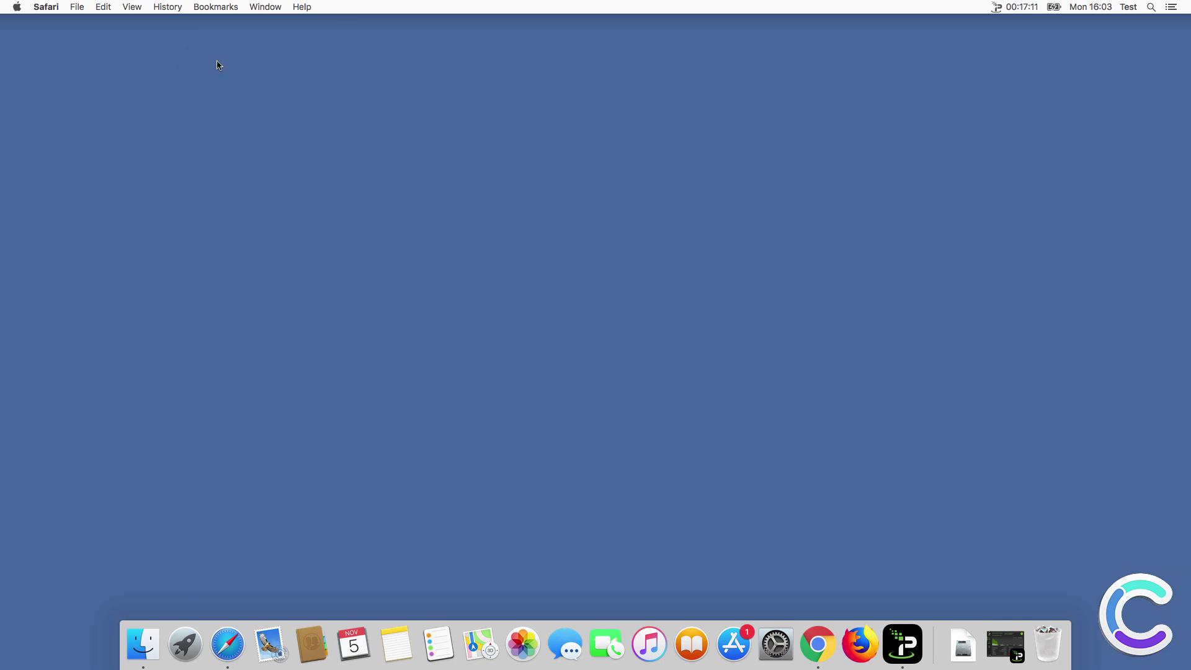
Step: Remove the Tapufind New Tab extension from Google Chrome, then bring up Chrome's Settings page
left_click(820, 636)
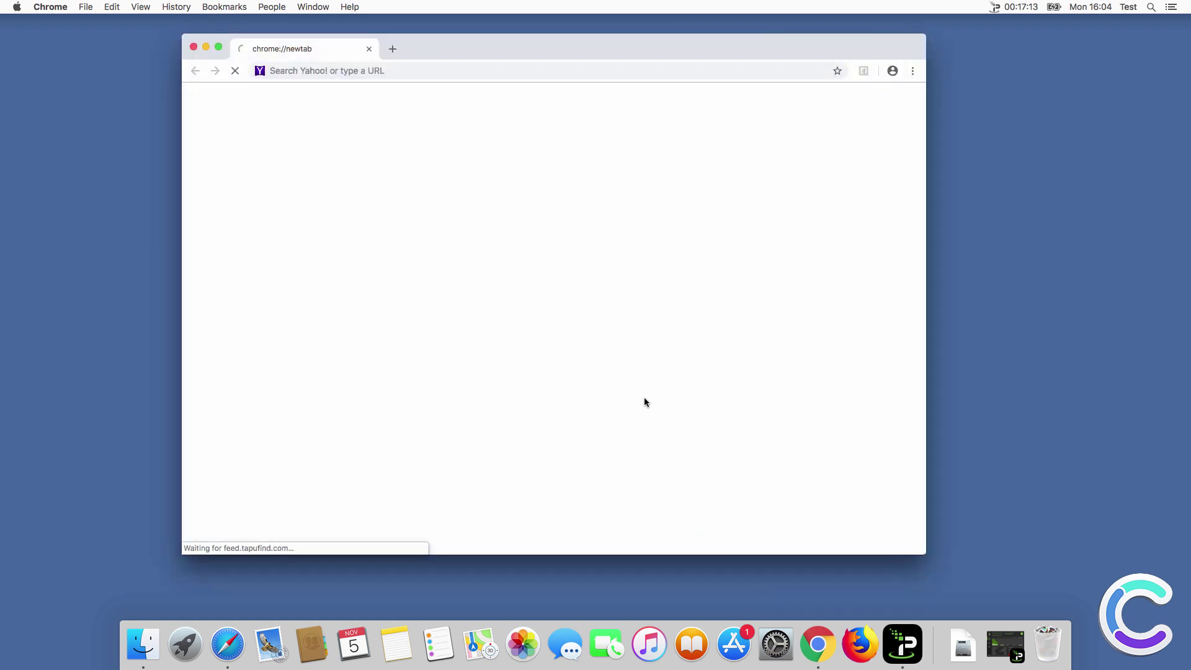
left_click(913, 73)
mouse_move(755, 284)
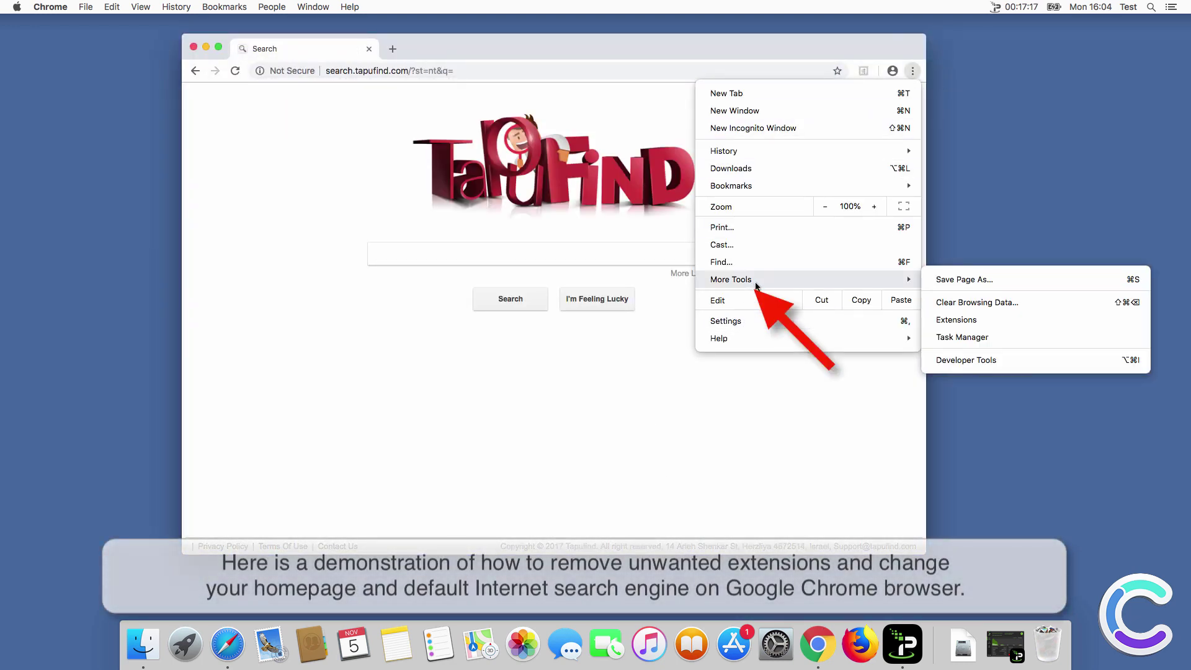
left_click(993, 324)
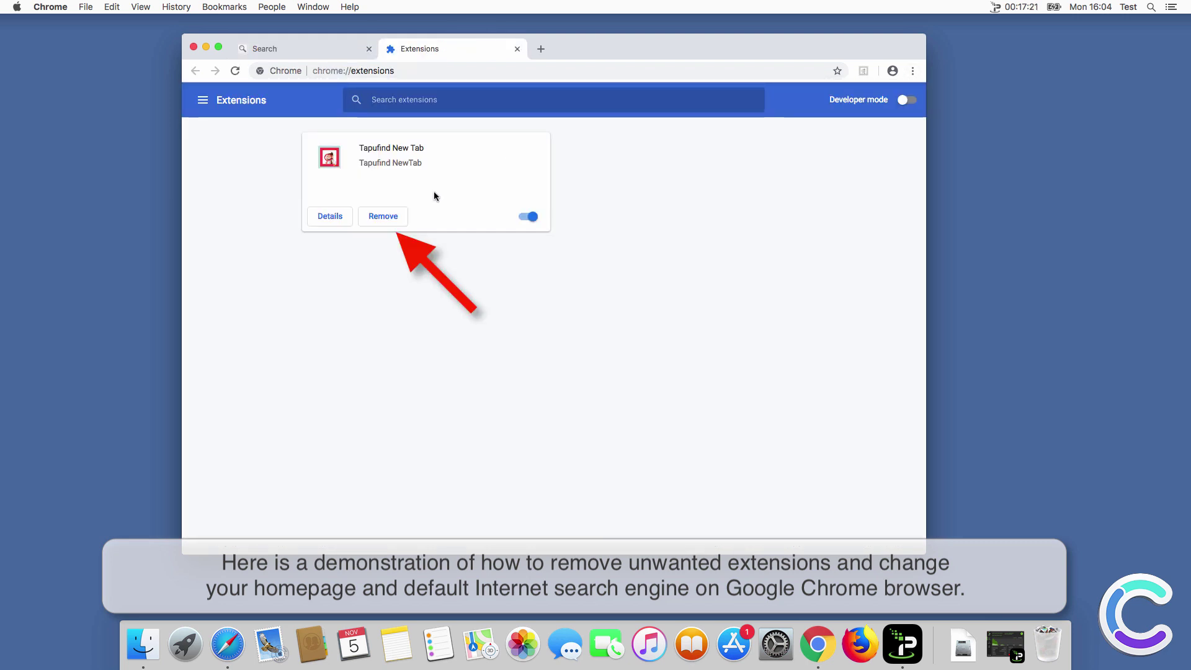
left_click(381, 223)
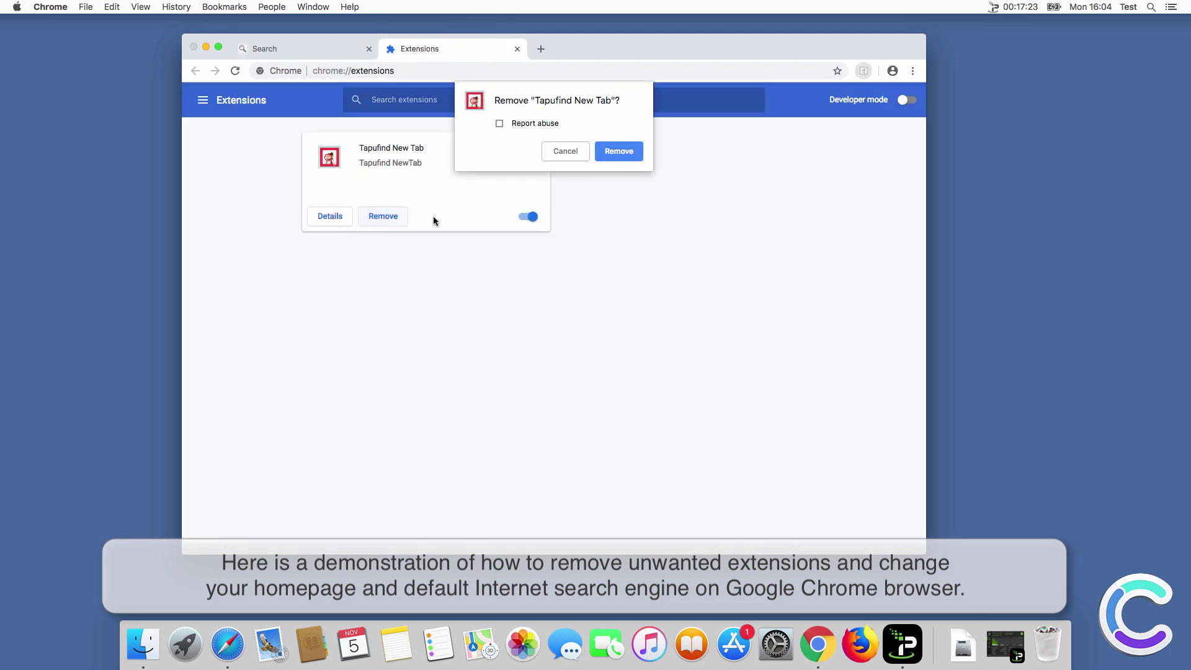
left_click(637, 153)
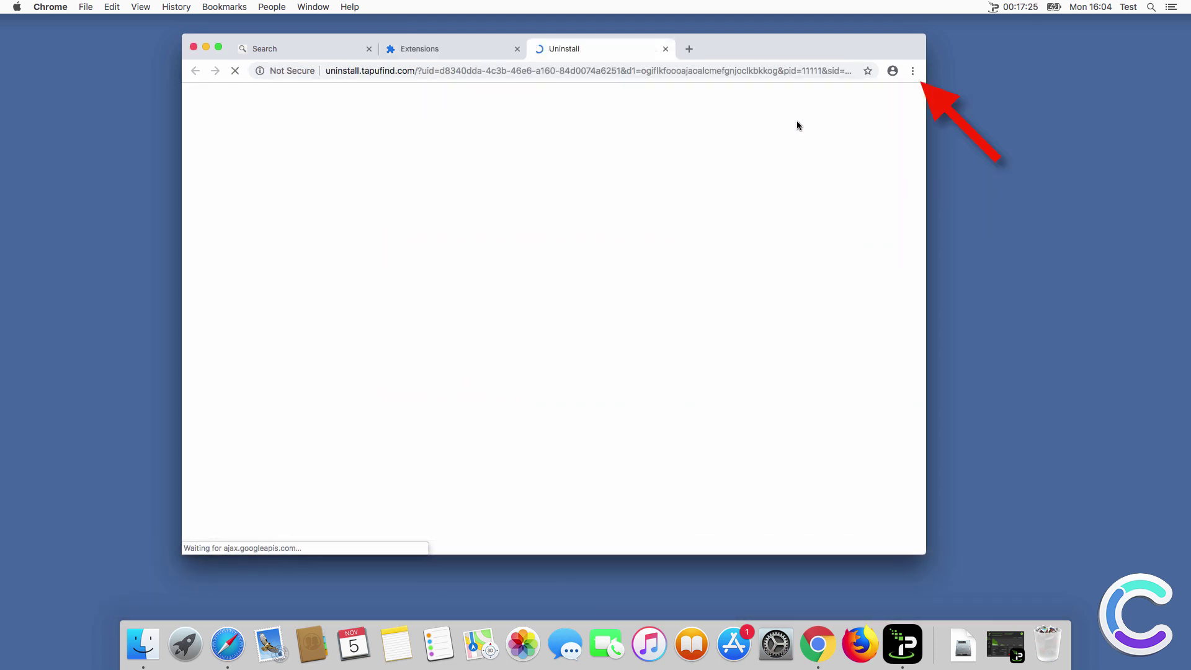
left_click(913, 71)
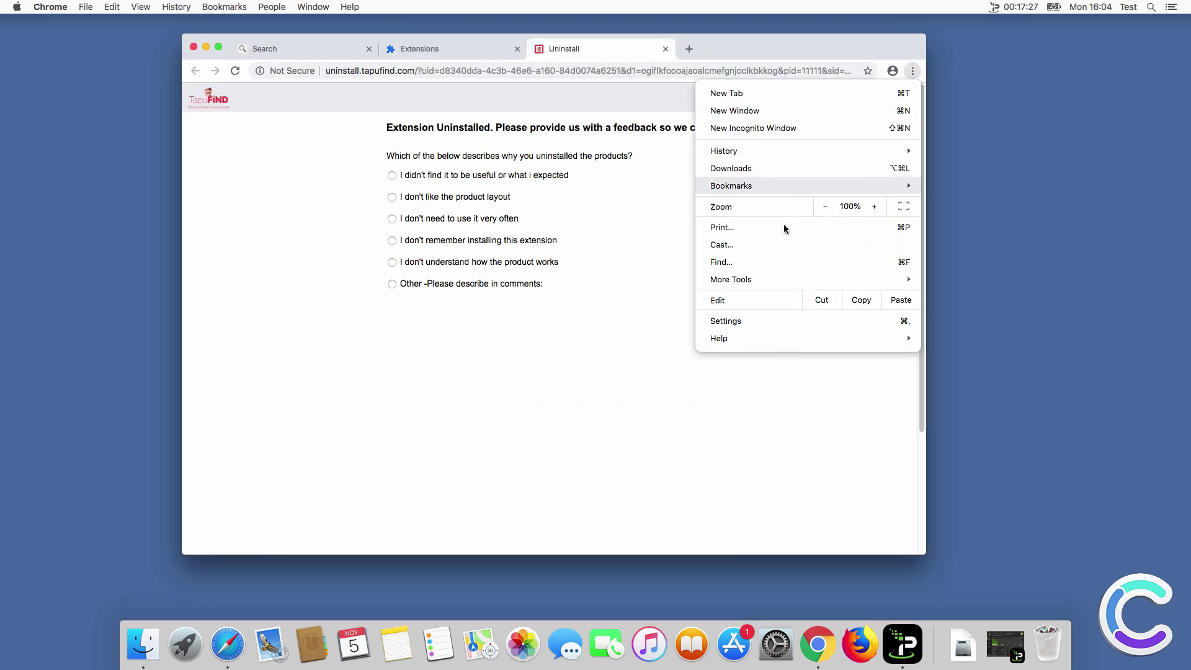
left_click(742, 321)
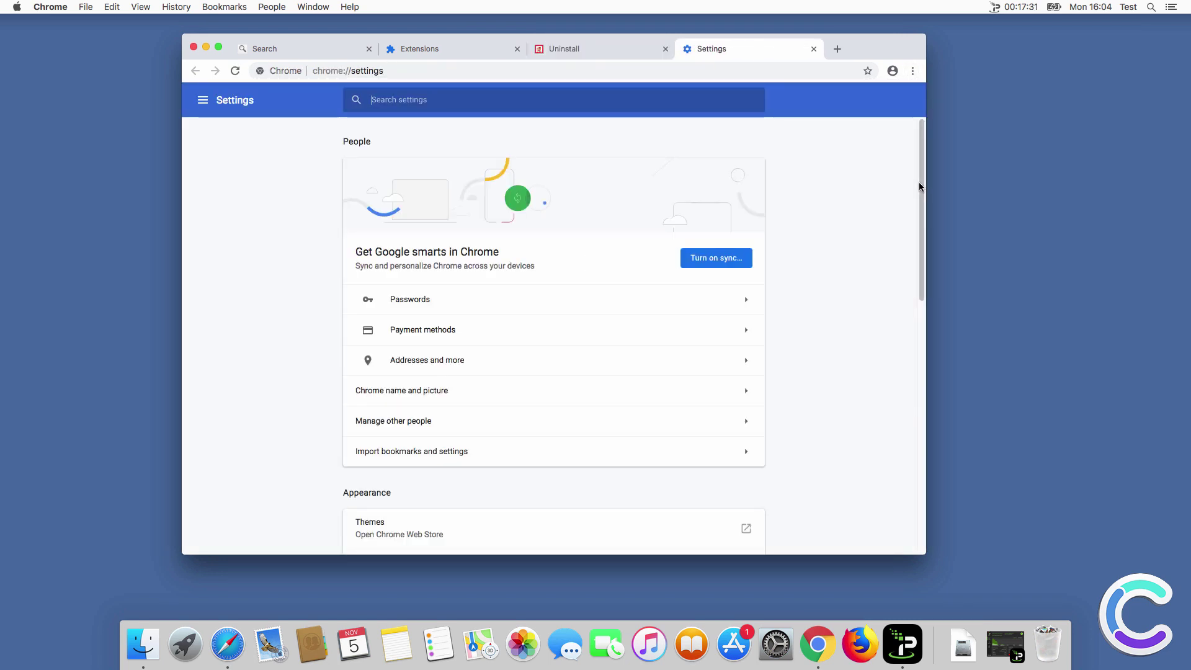
Step: Set Chrome's address-bar search engine to Google and make startup open the New Tab page
left_click_drag(922, 184, 897, 446)
left_click(748, 213)
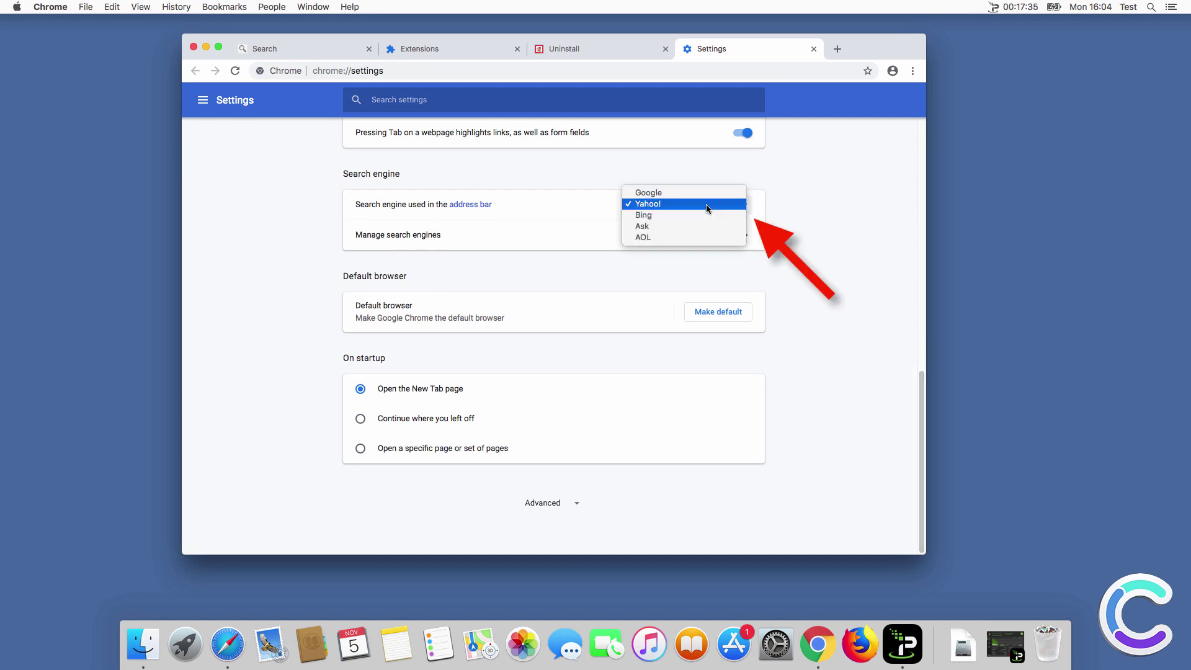
left_click(701, 195)
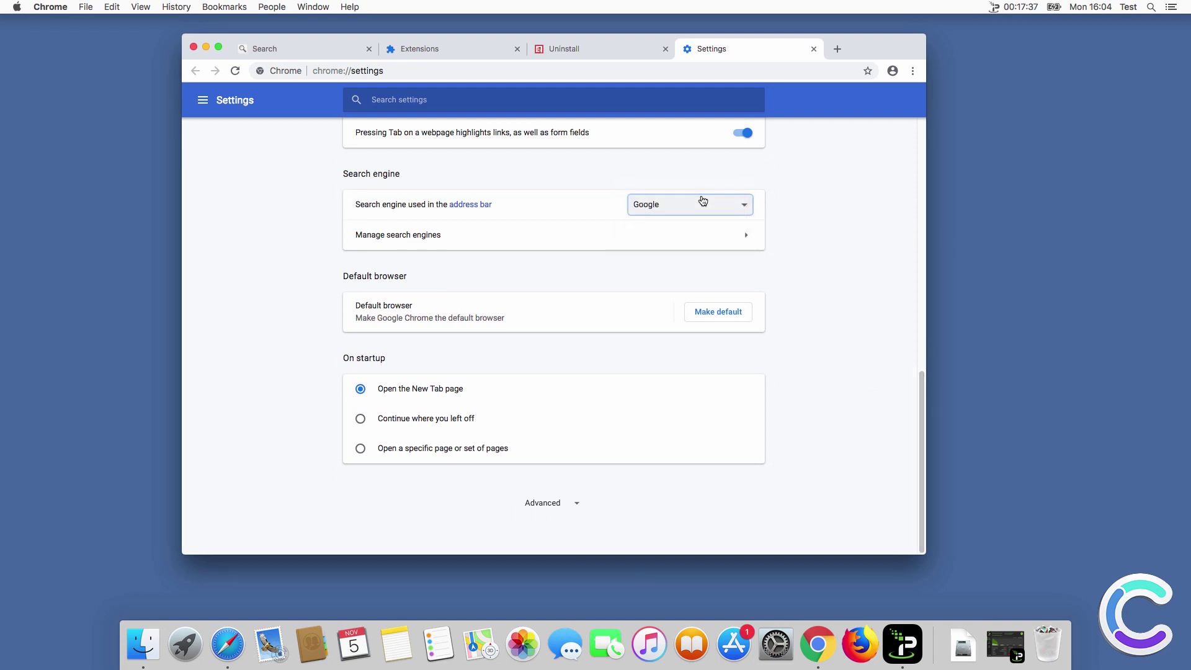
left_click(440, 449)
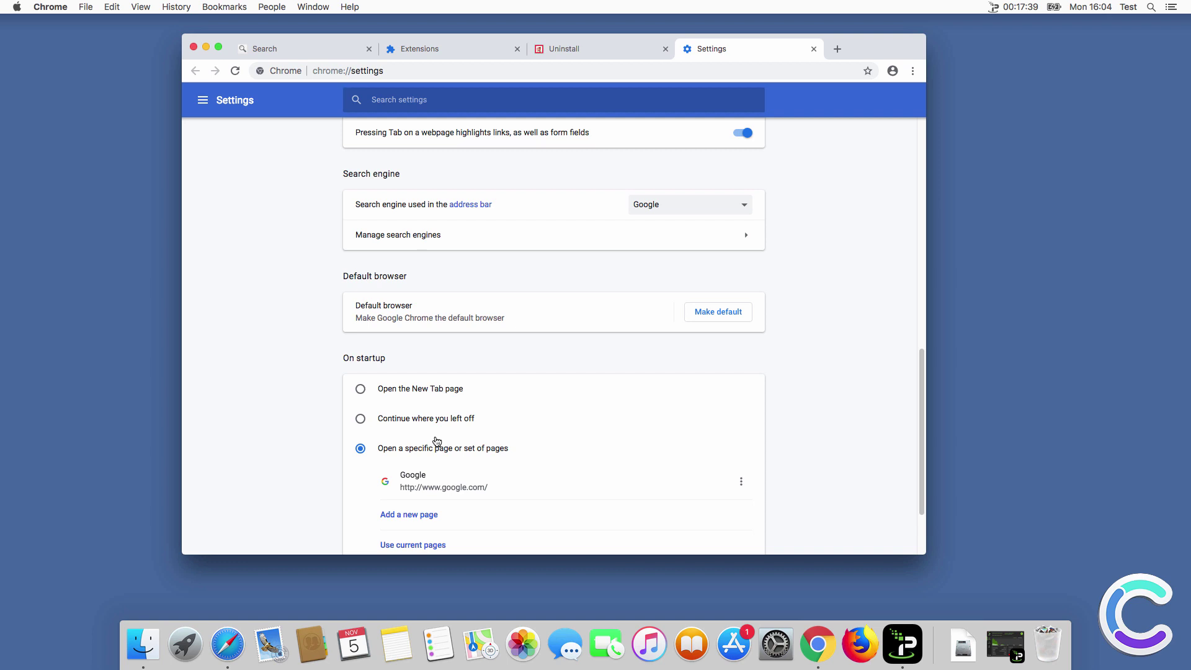
left_click(383, 389)
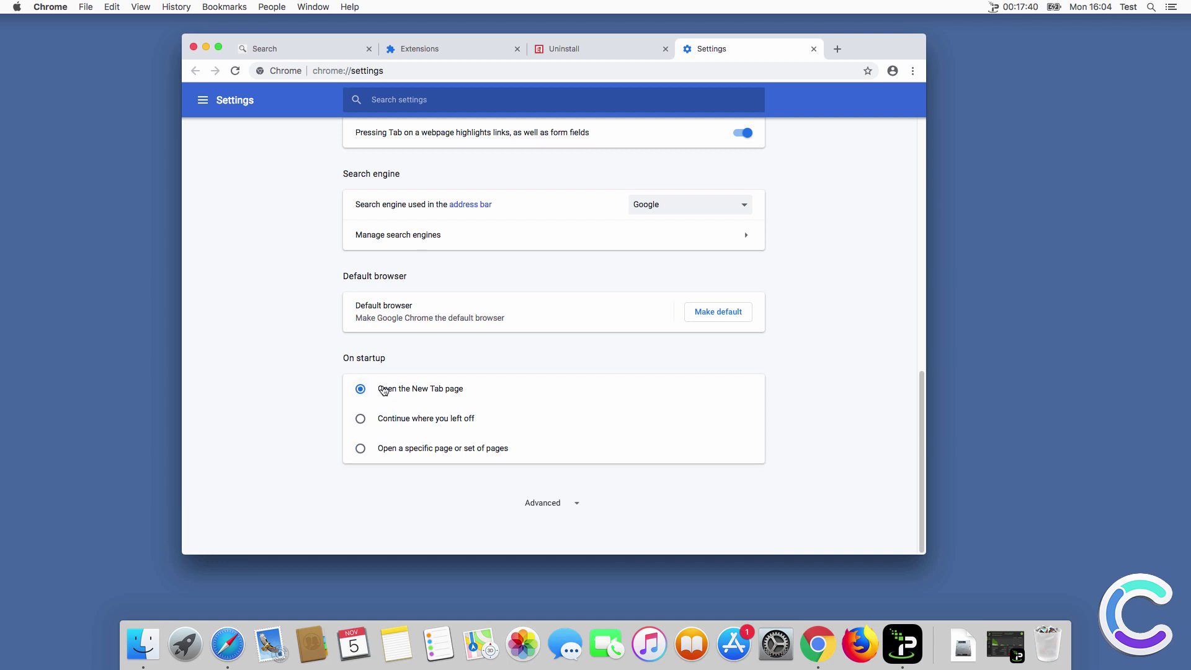
Step: Run a 'test search' from a new tab to confirm Google results, then close Chrome
left_click(835, 50)
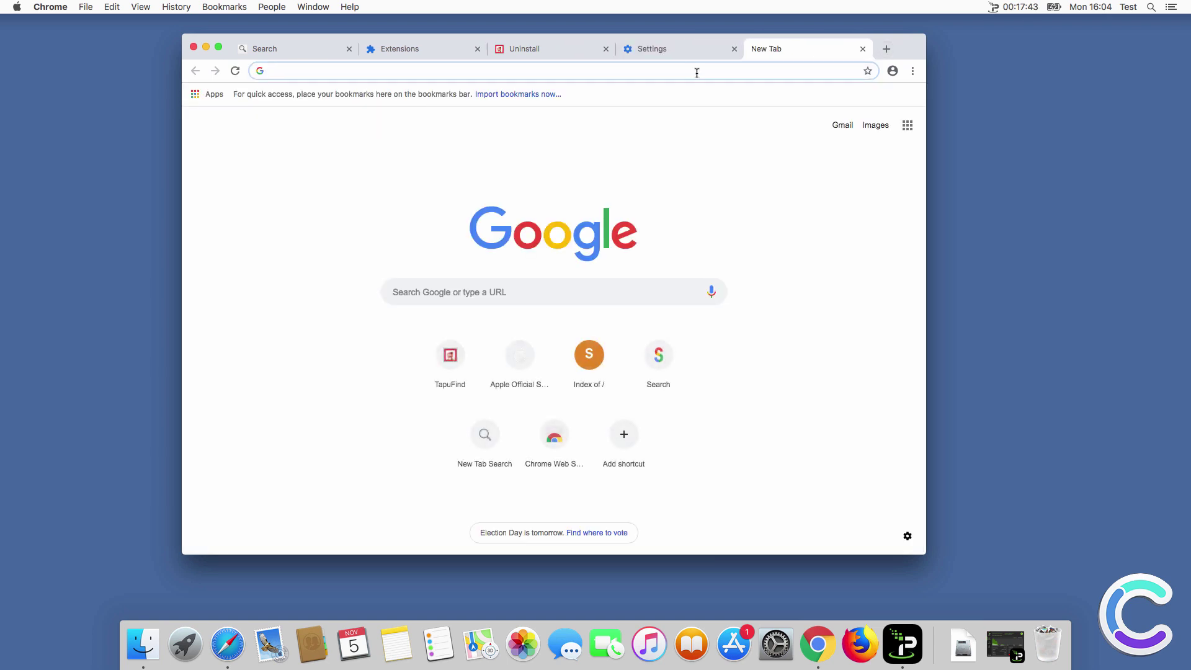
type("test se")
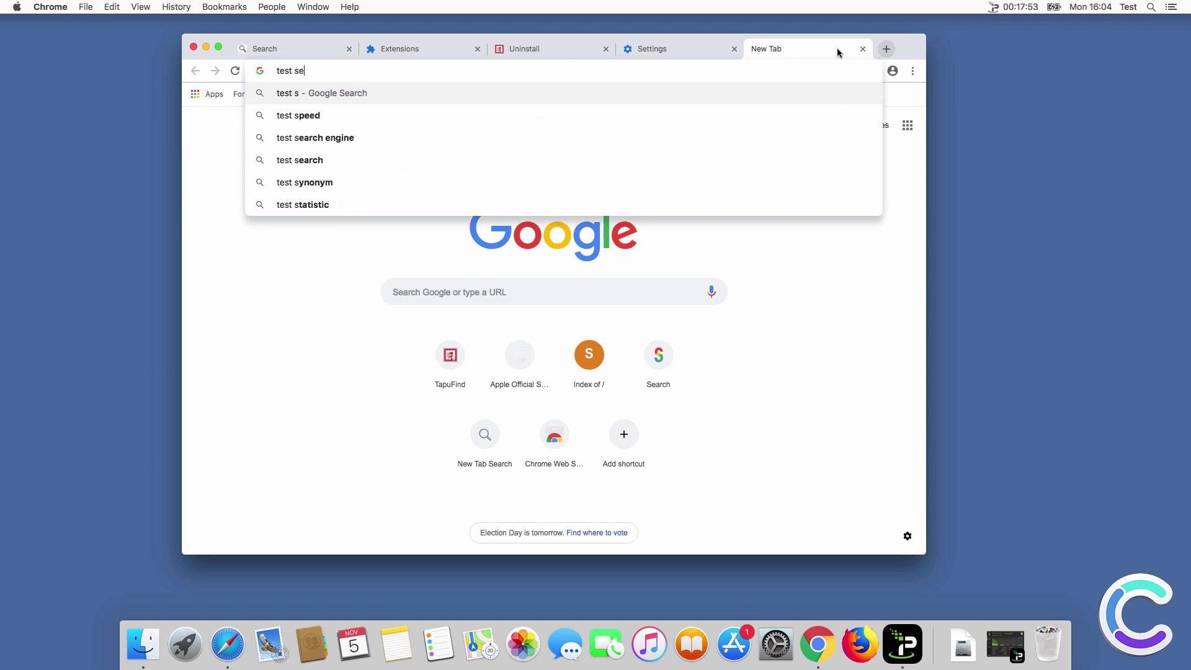
type("arch")
key("Return")
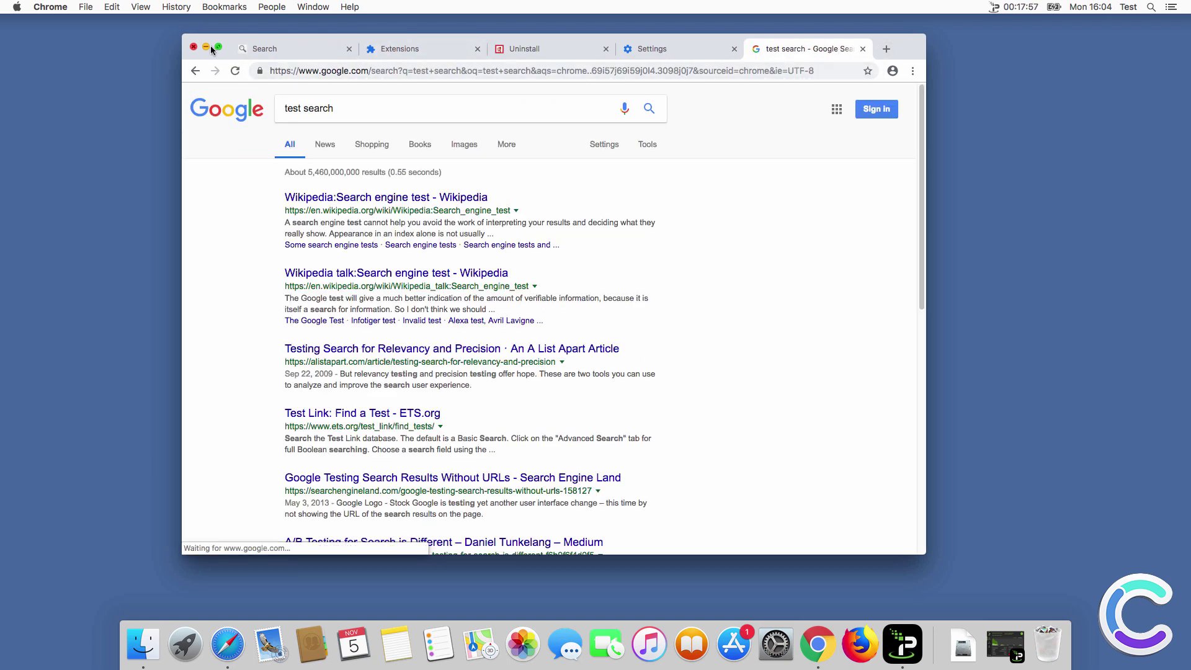
left_click(194, 48)
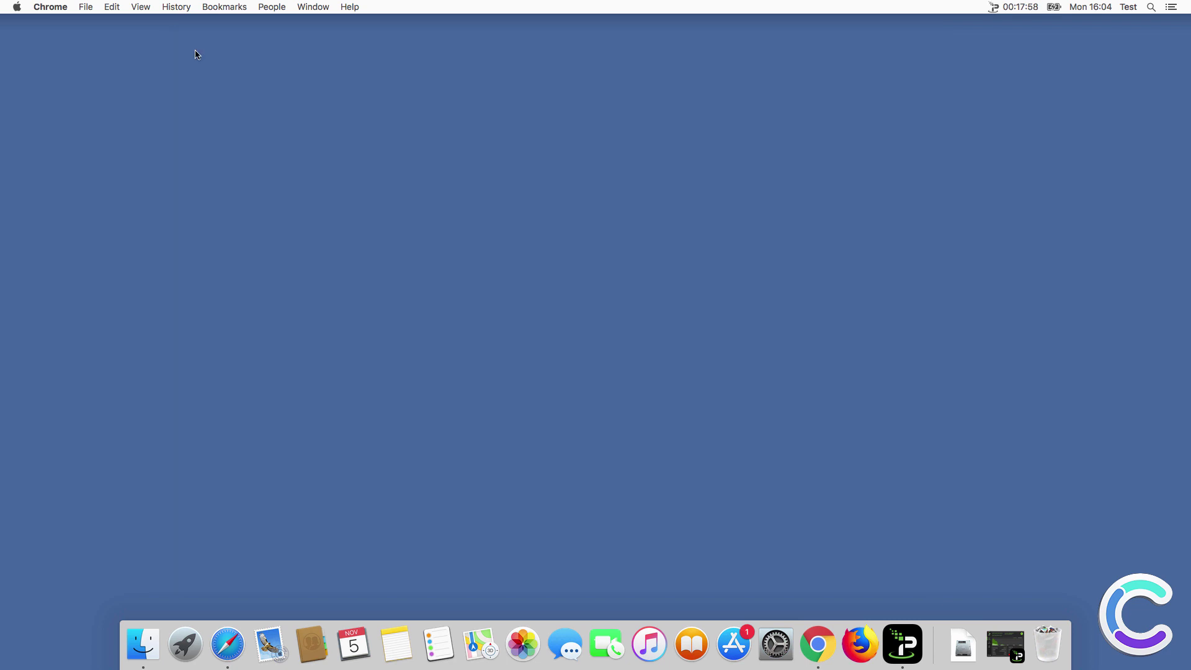
Step: Launch Firefox and check that the Add-ons Manager lists no installed extensions
left_click(862, 626)
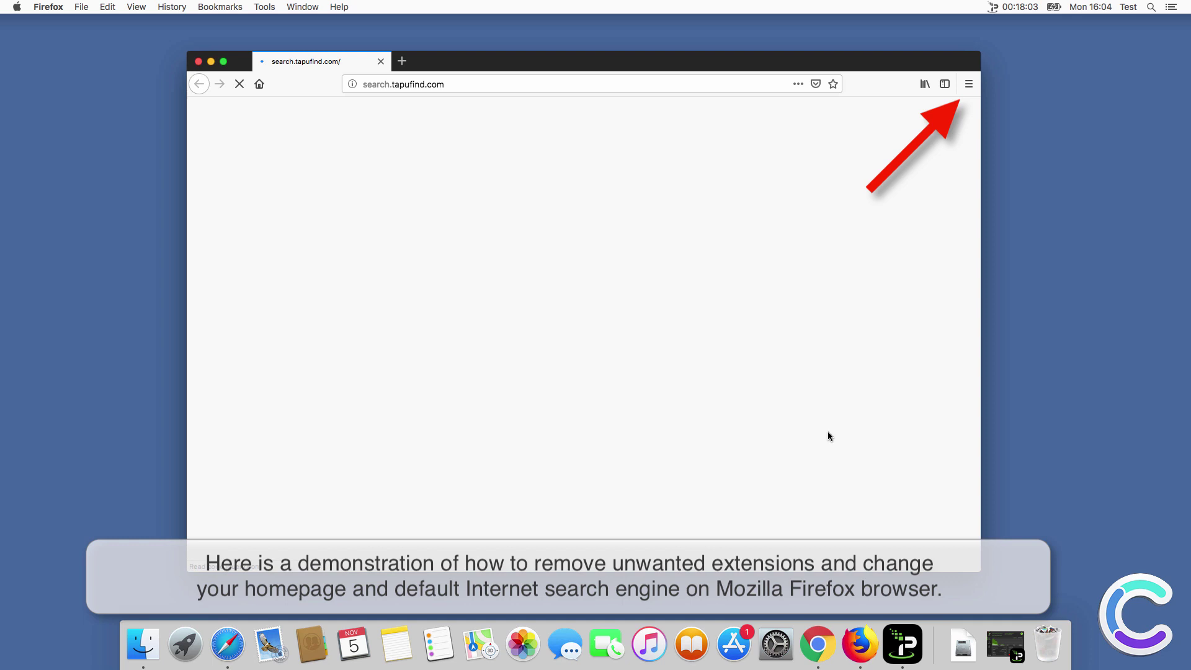
left_click(969, 85)
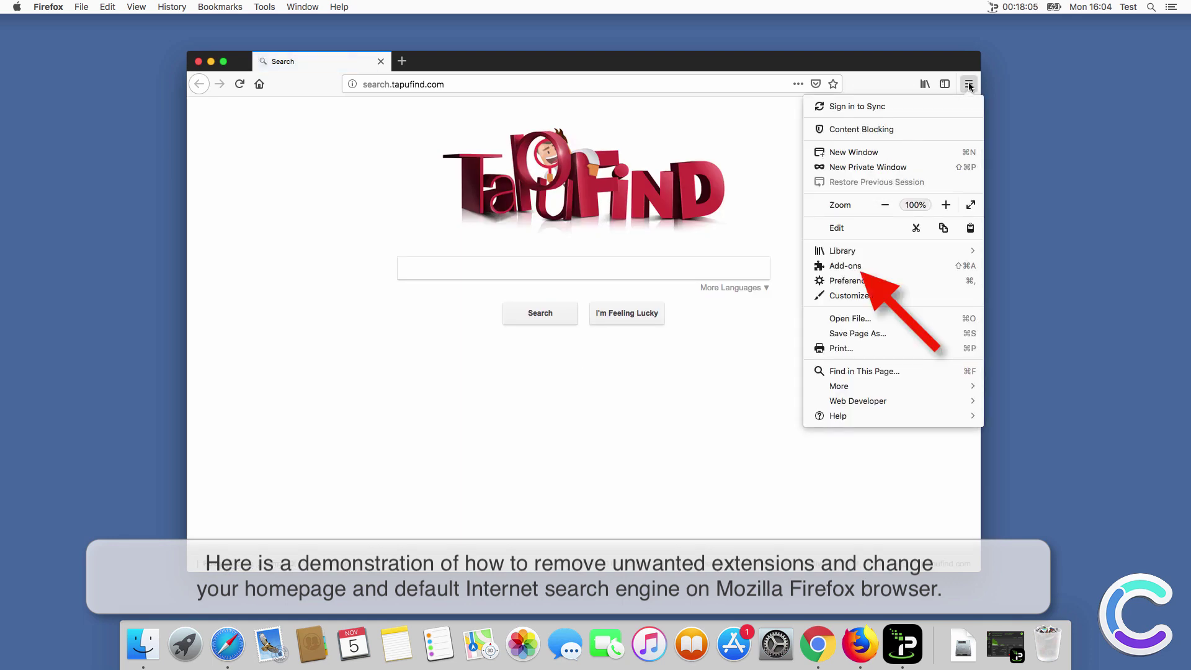
left_click(890, 266)
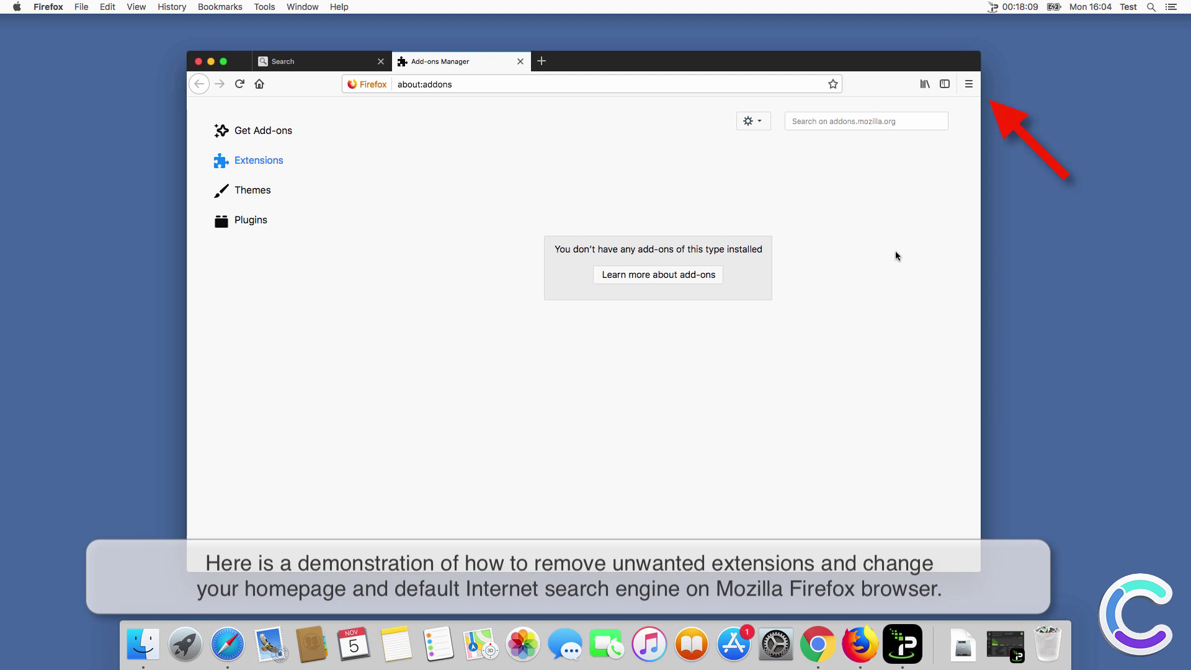
left_click(970, 86)
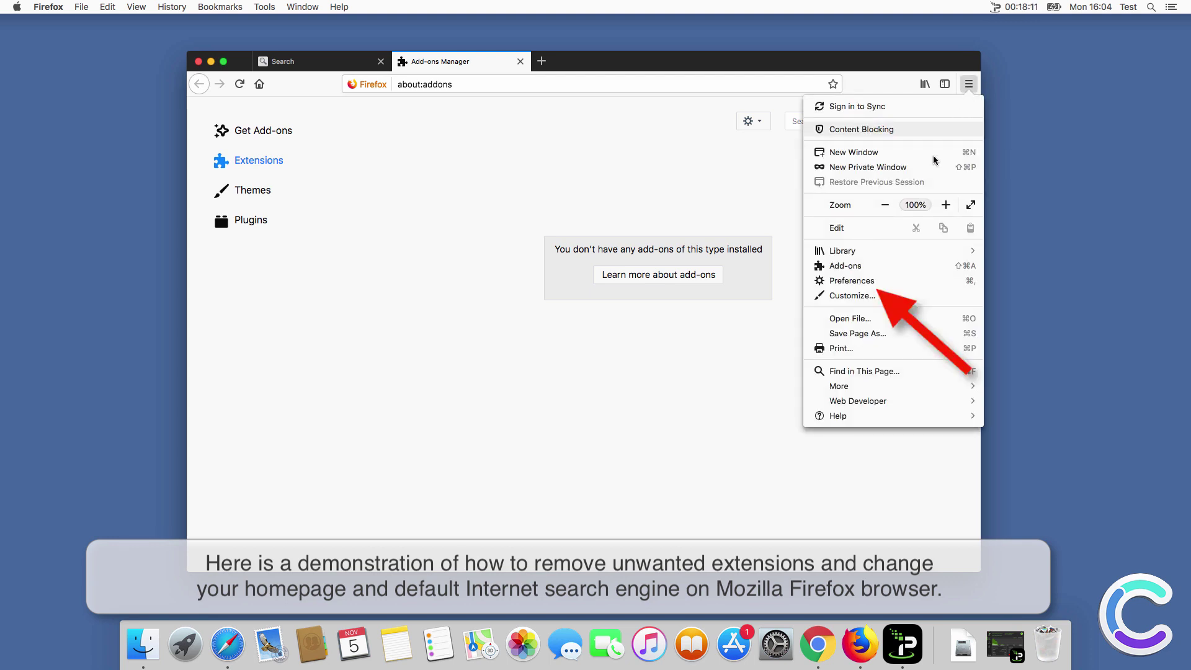
left_click(893, 281)
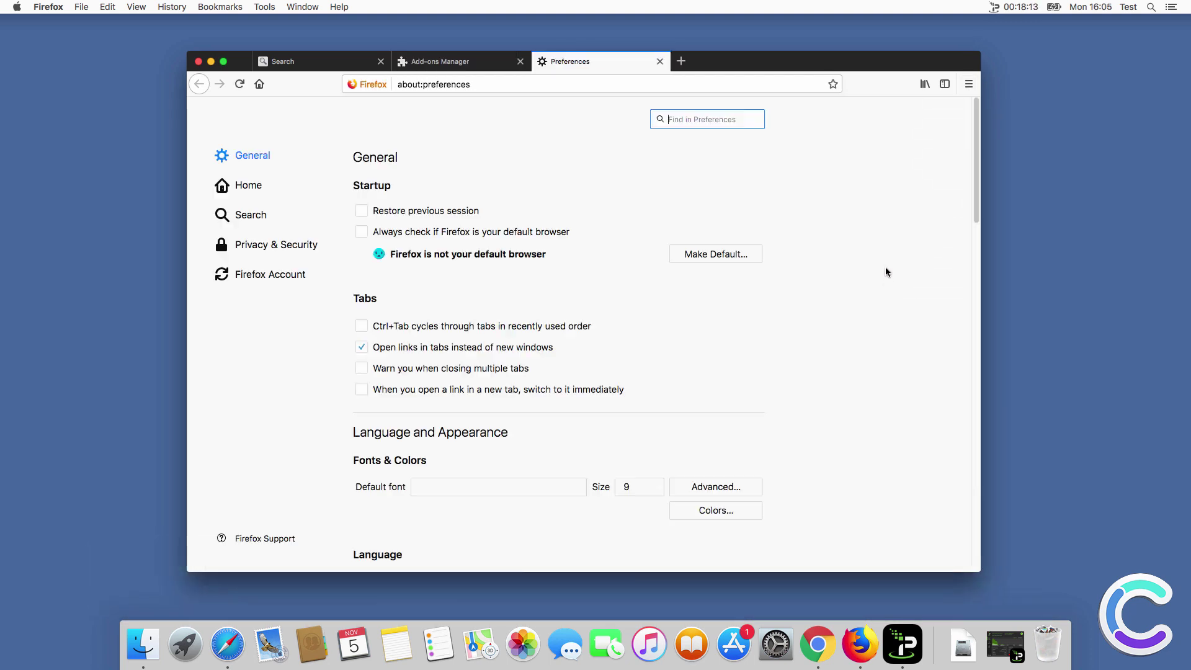
left_click(249, 185)
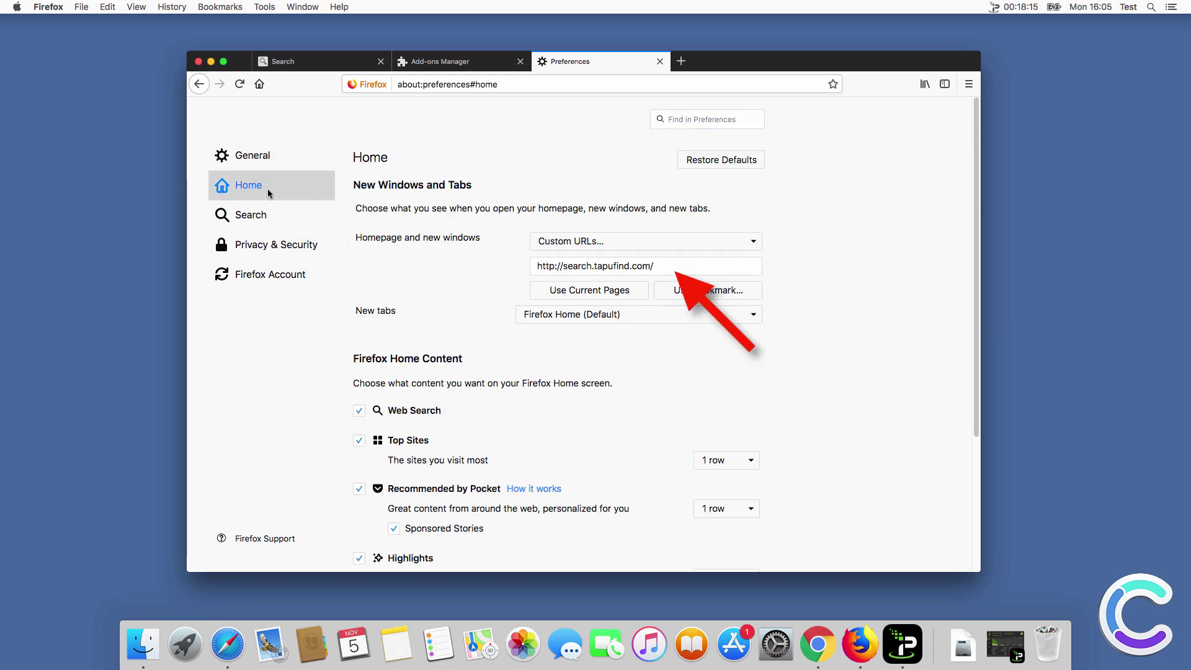
double_click(594, 265)
triple_click(594, 265)
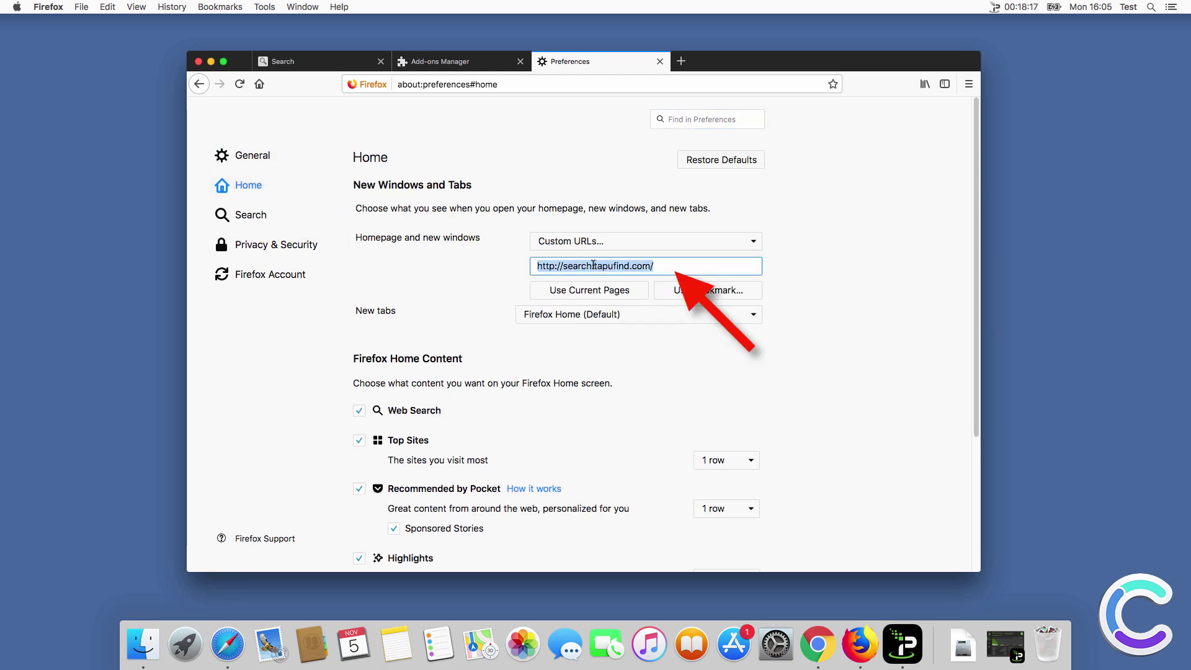
type("www.googl")
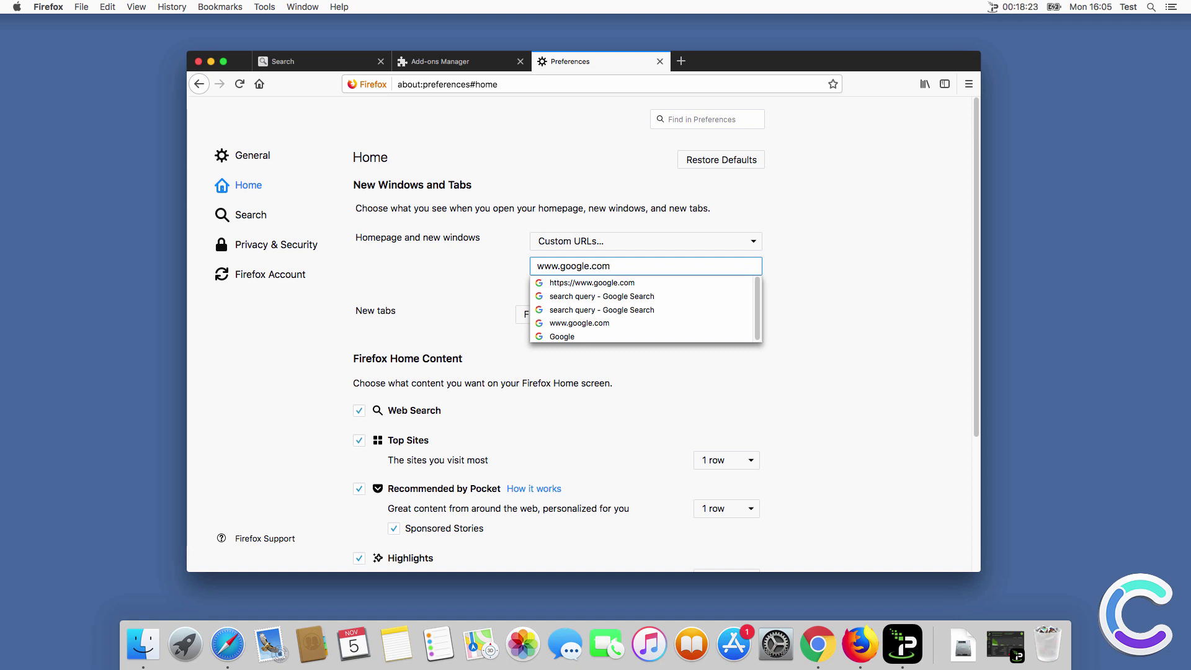
type("e.com")
key("shift+Tab")
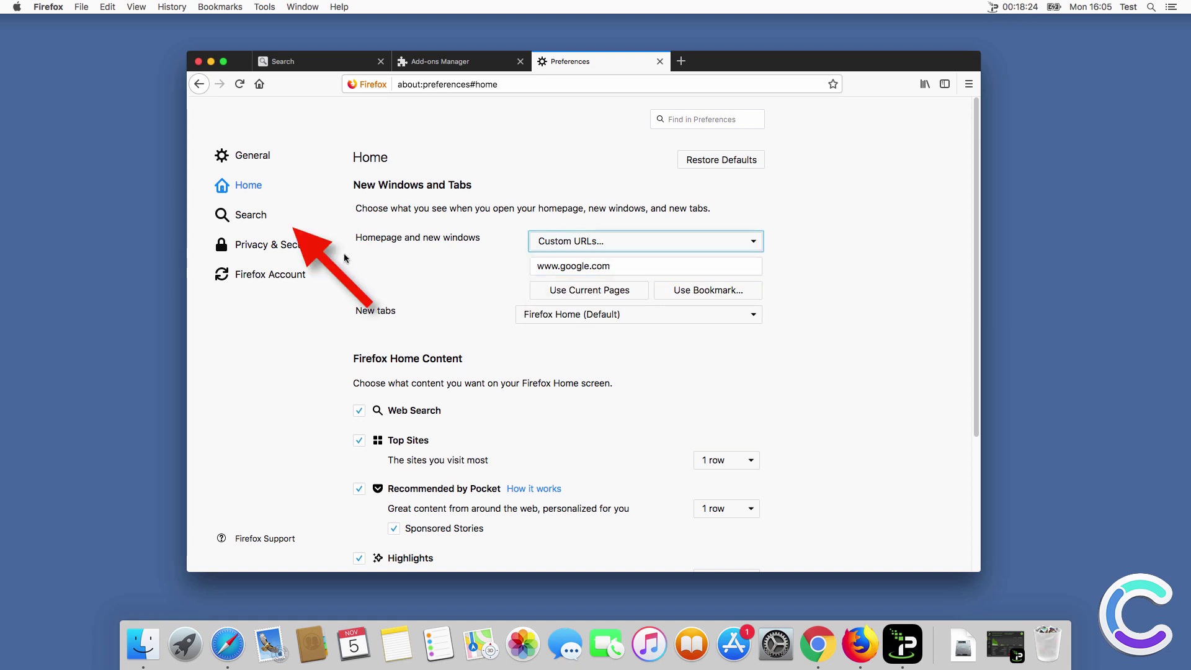
Step: Make Google Firefox's default search engine
left_click(270, 219)
left_click(411, 371)
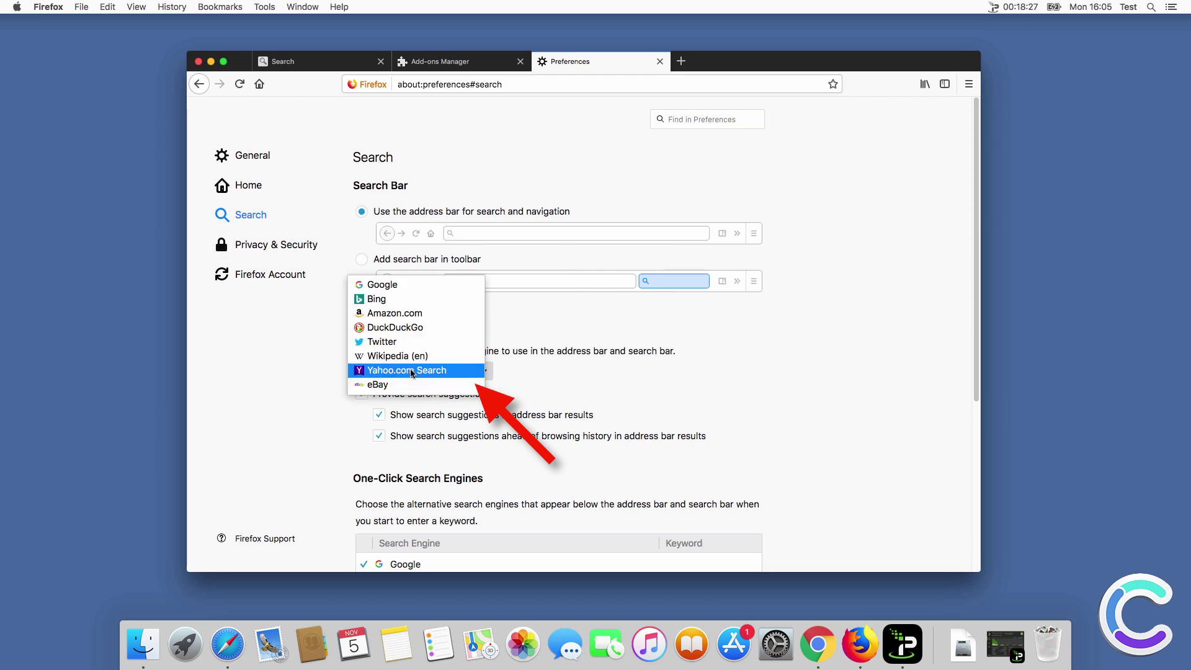
left_click(408, 284)
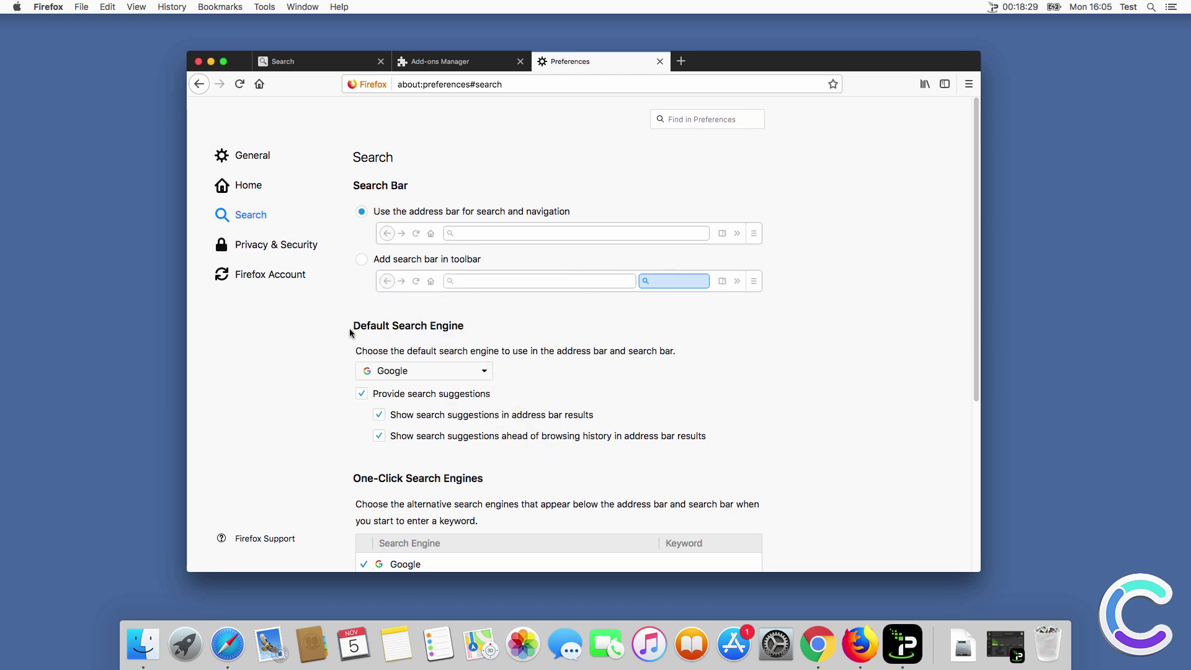
Step: Test a 'search query' search in a new tab, then close Firefox
left_click(683, 60)
type("search")
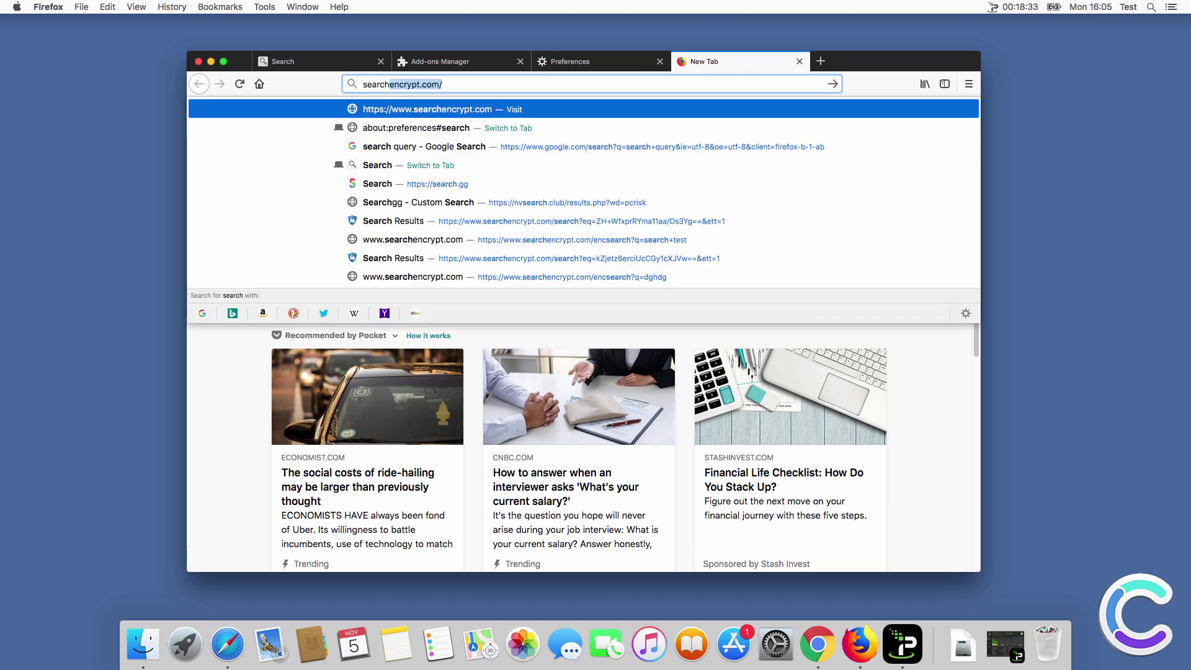
type(" query")
key("Return")
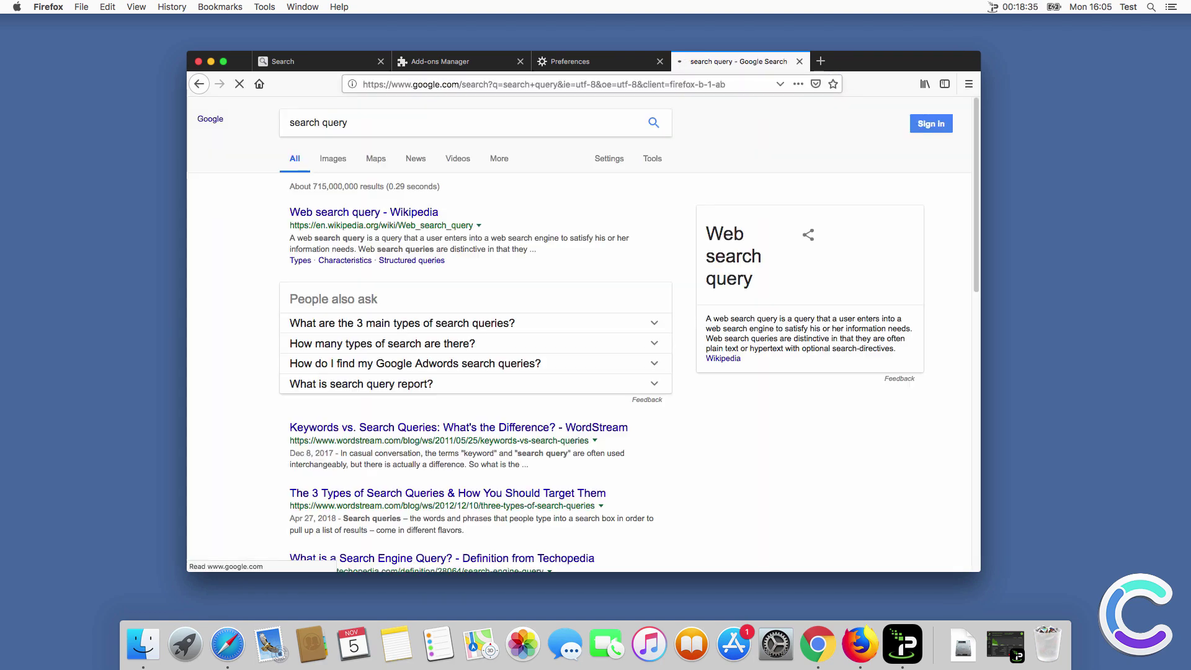
left_click(198, 62)
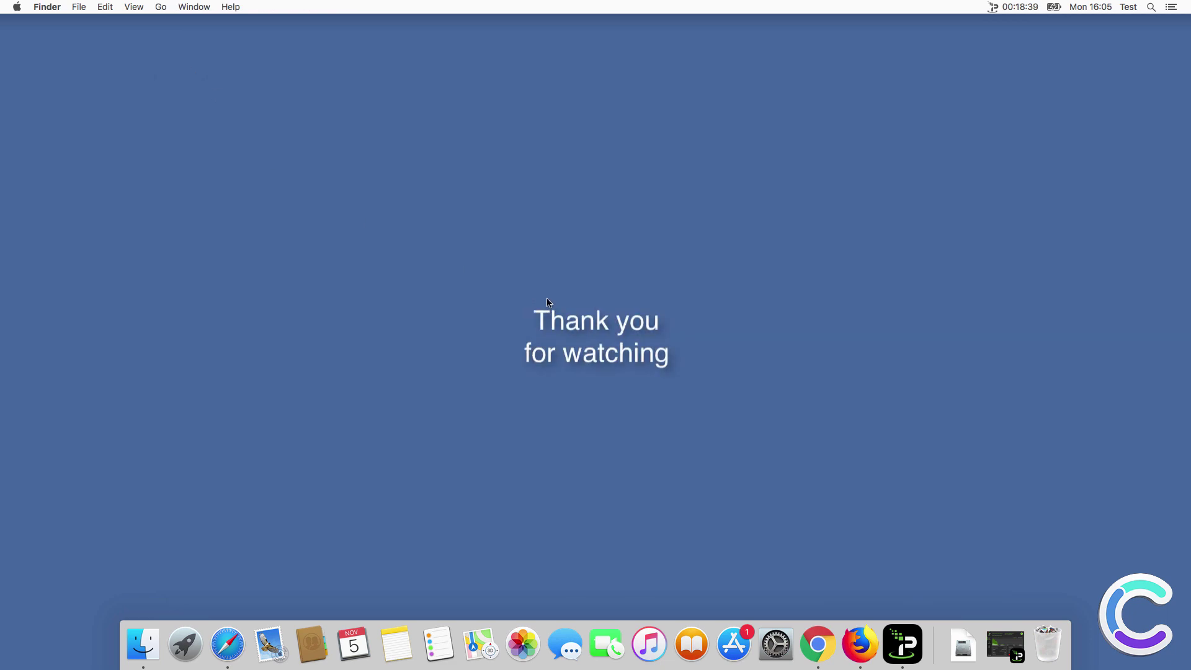